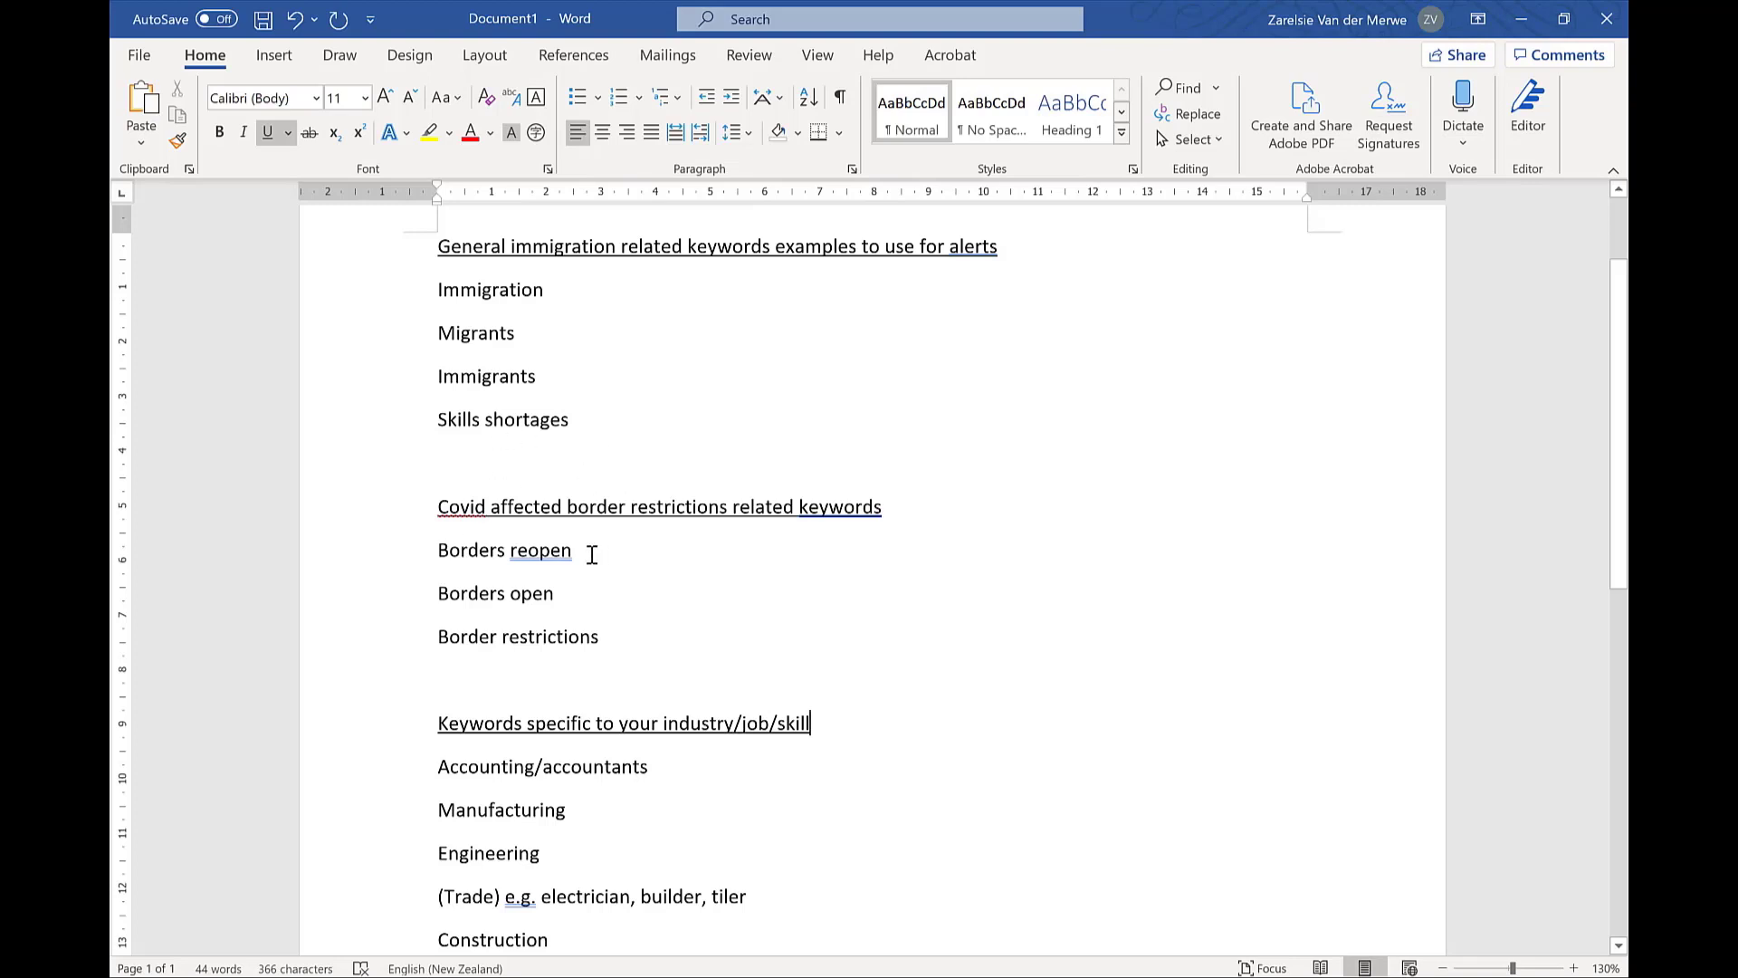
{"action": "scroll", "coordinate": [596, 548], "scroll_direction": "down", "scroll_amount": 2}
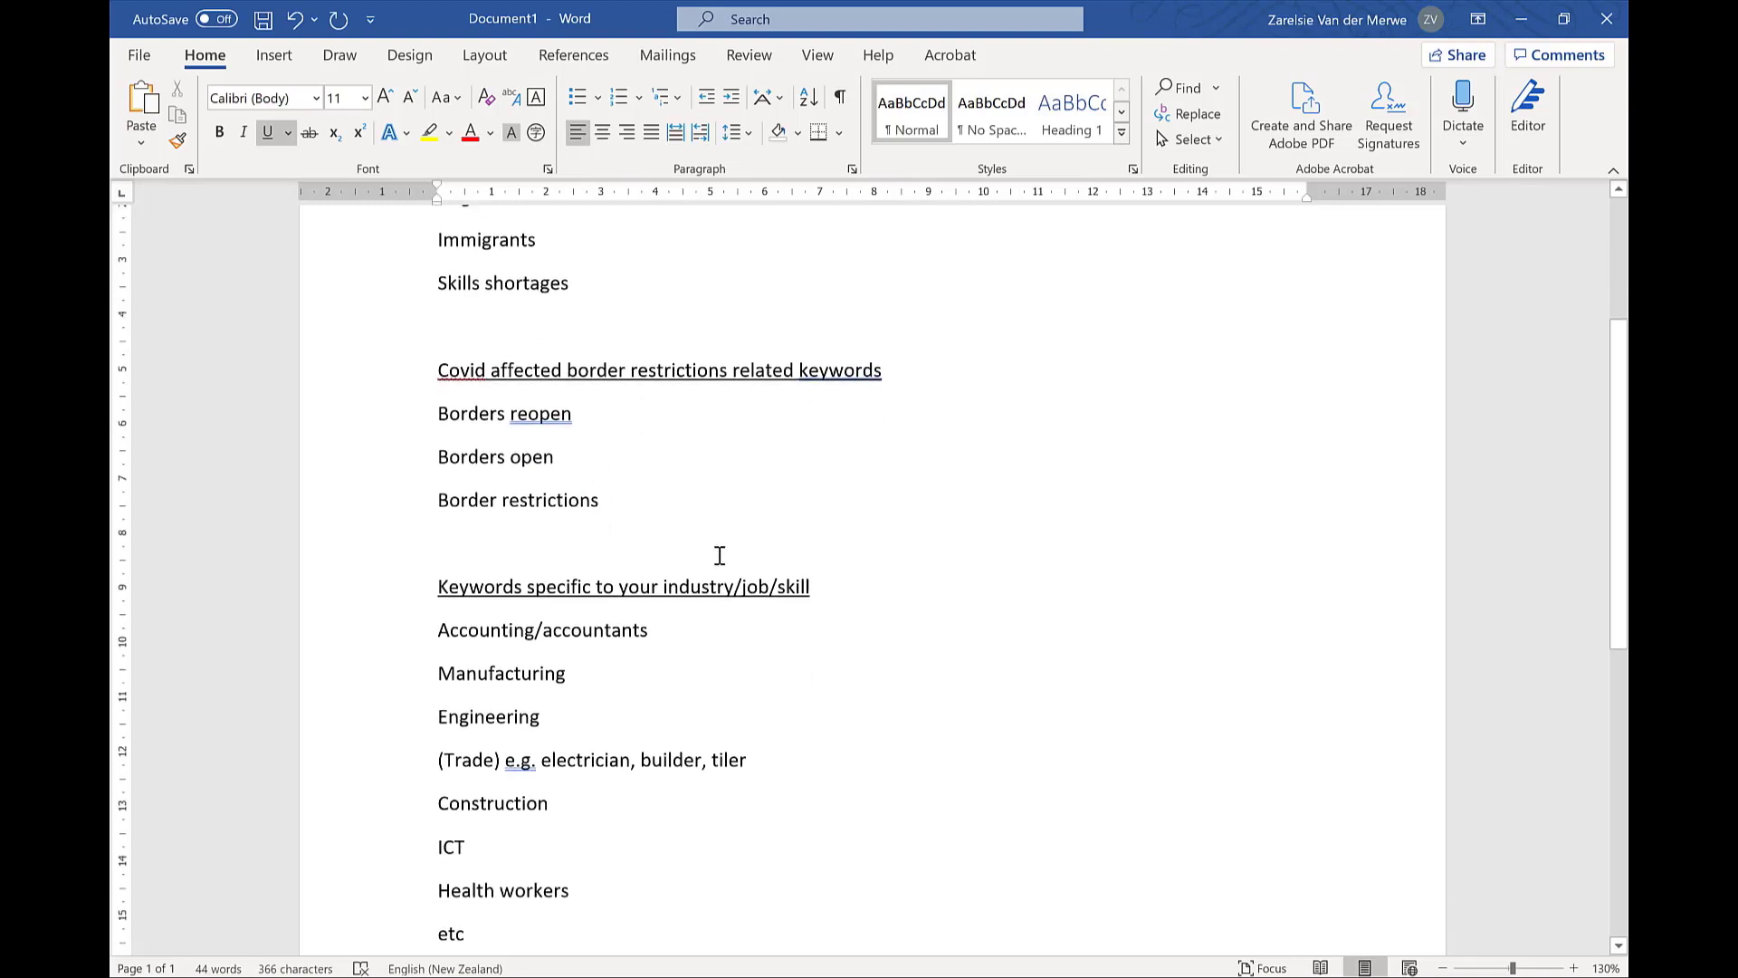
{"action": "scroll", "coordinate": [719, 555], "scroll_direction": "down", "scroll_amount": 1}
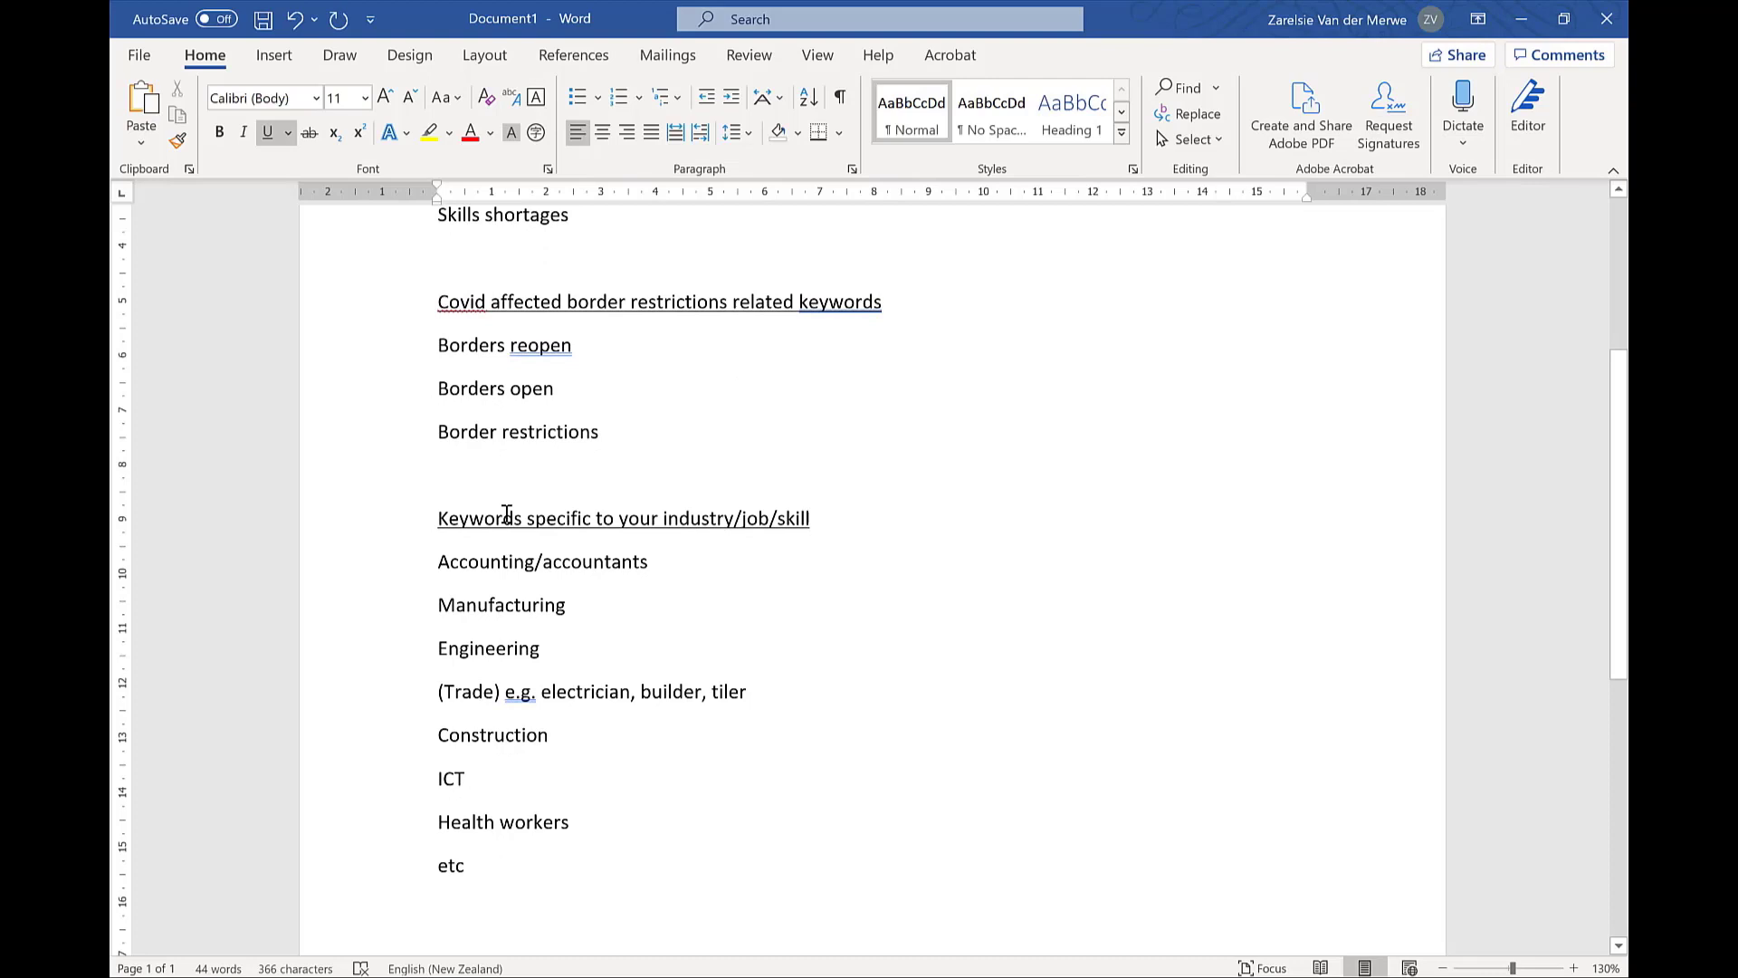
{"action": "left_click", "coordinate": [810, 554]}
{"action": "scroll", "coordinate": [592, 678], "scroll_direction": "up", "scroll_amount": 3}
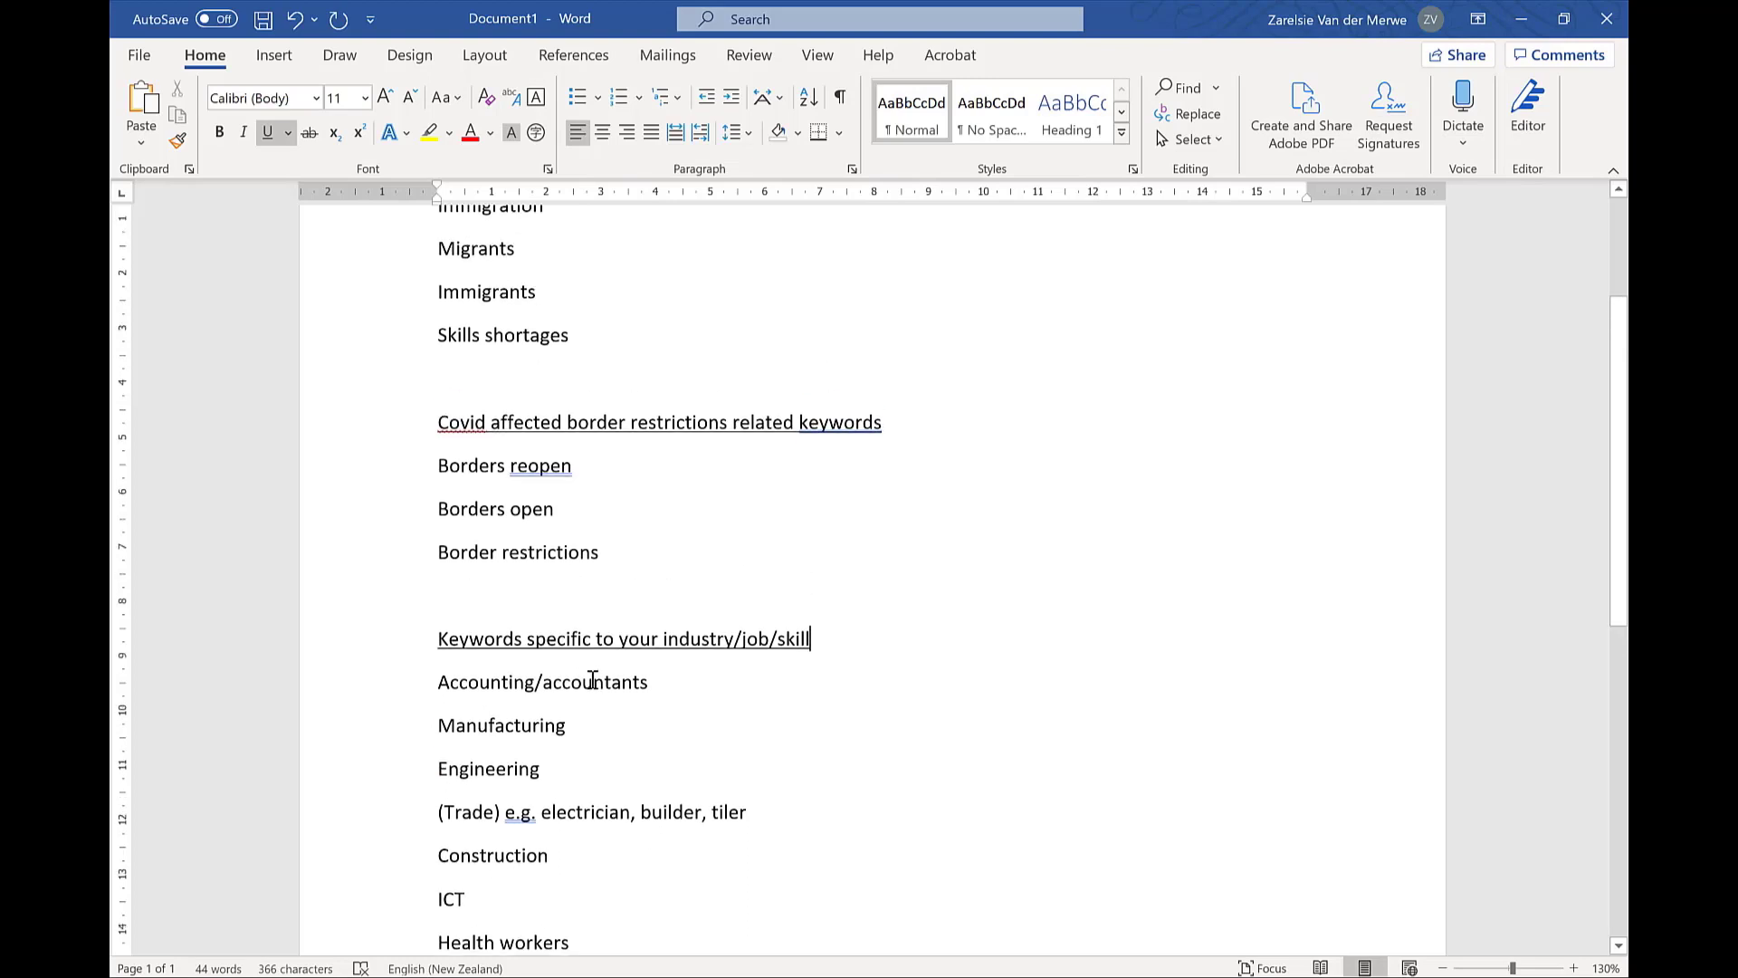
{"action": "scroll", "coordinate": [592, 679], "scroll_direction": "up", "scroll_amount": 4}
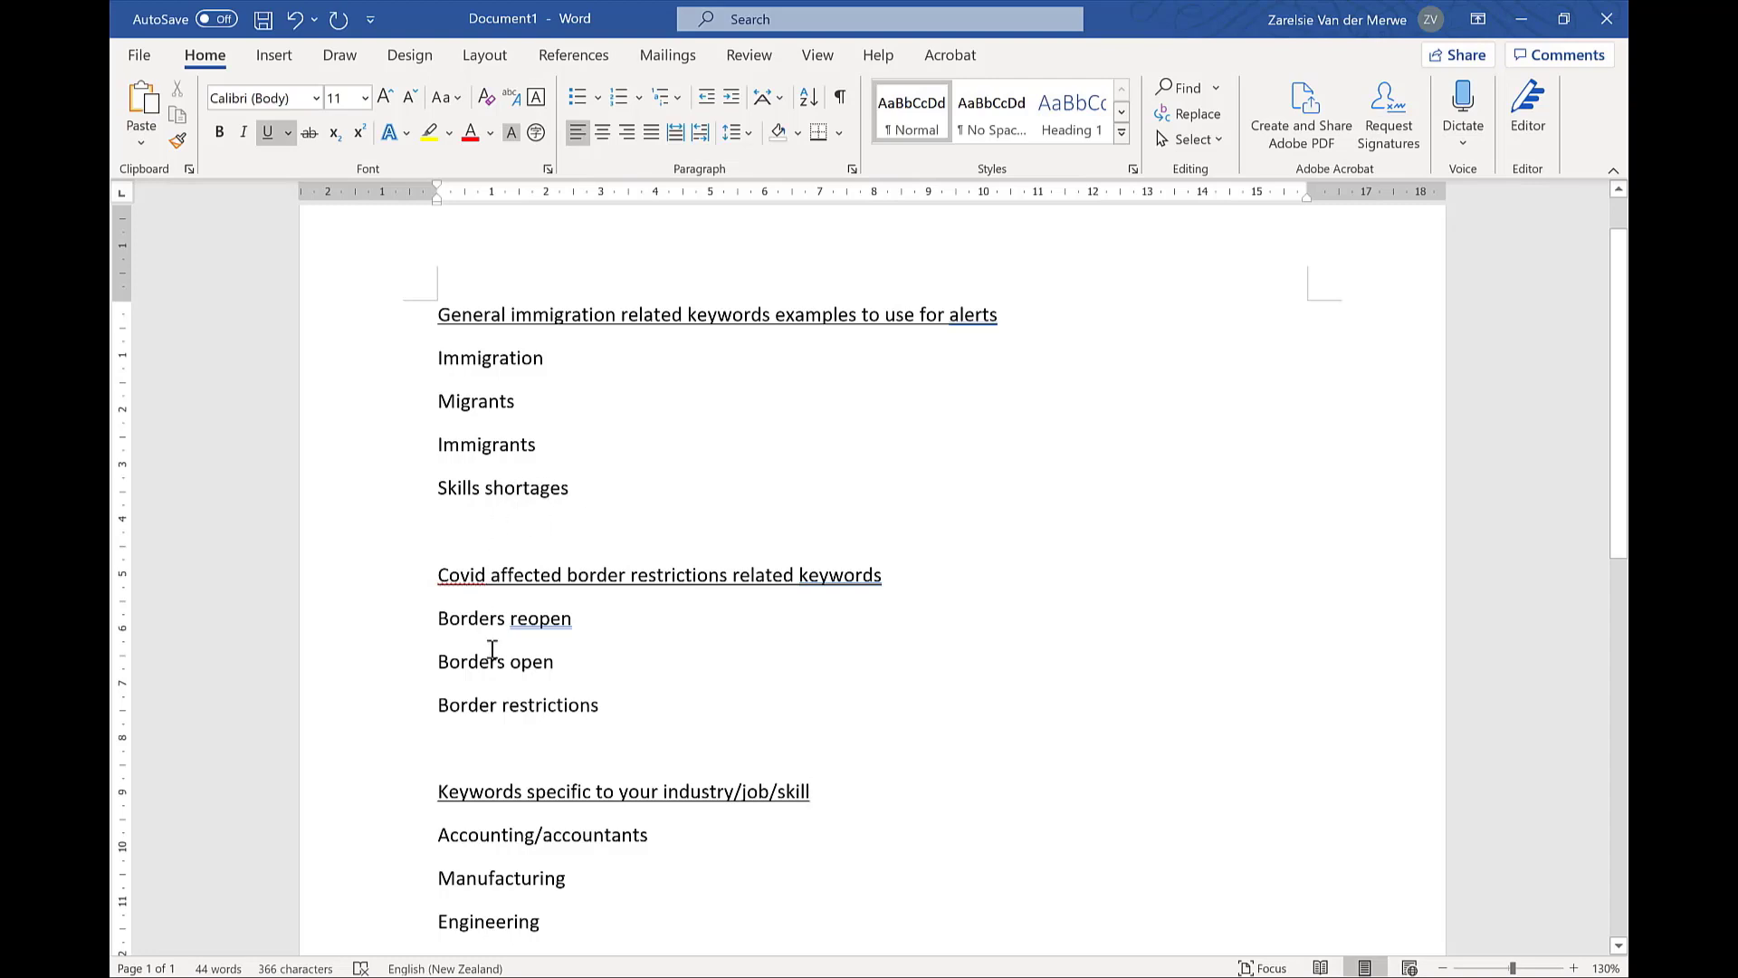
{"action": "scroll", "coordinate": [538, 486], "scroll_direction": "down", "scroll_amount": 1}
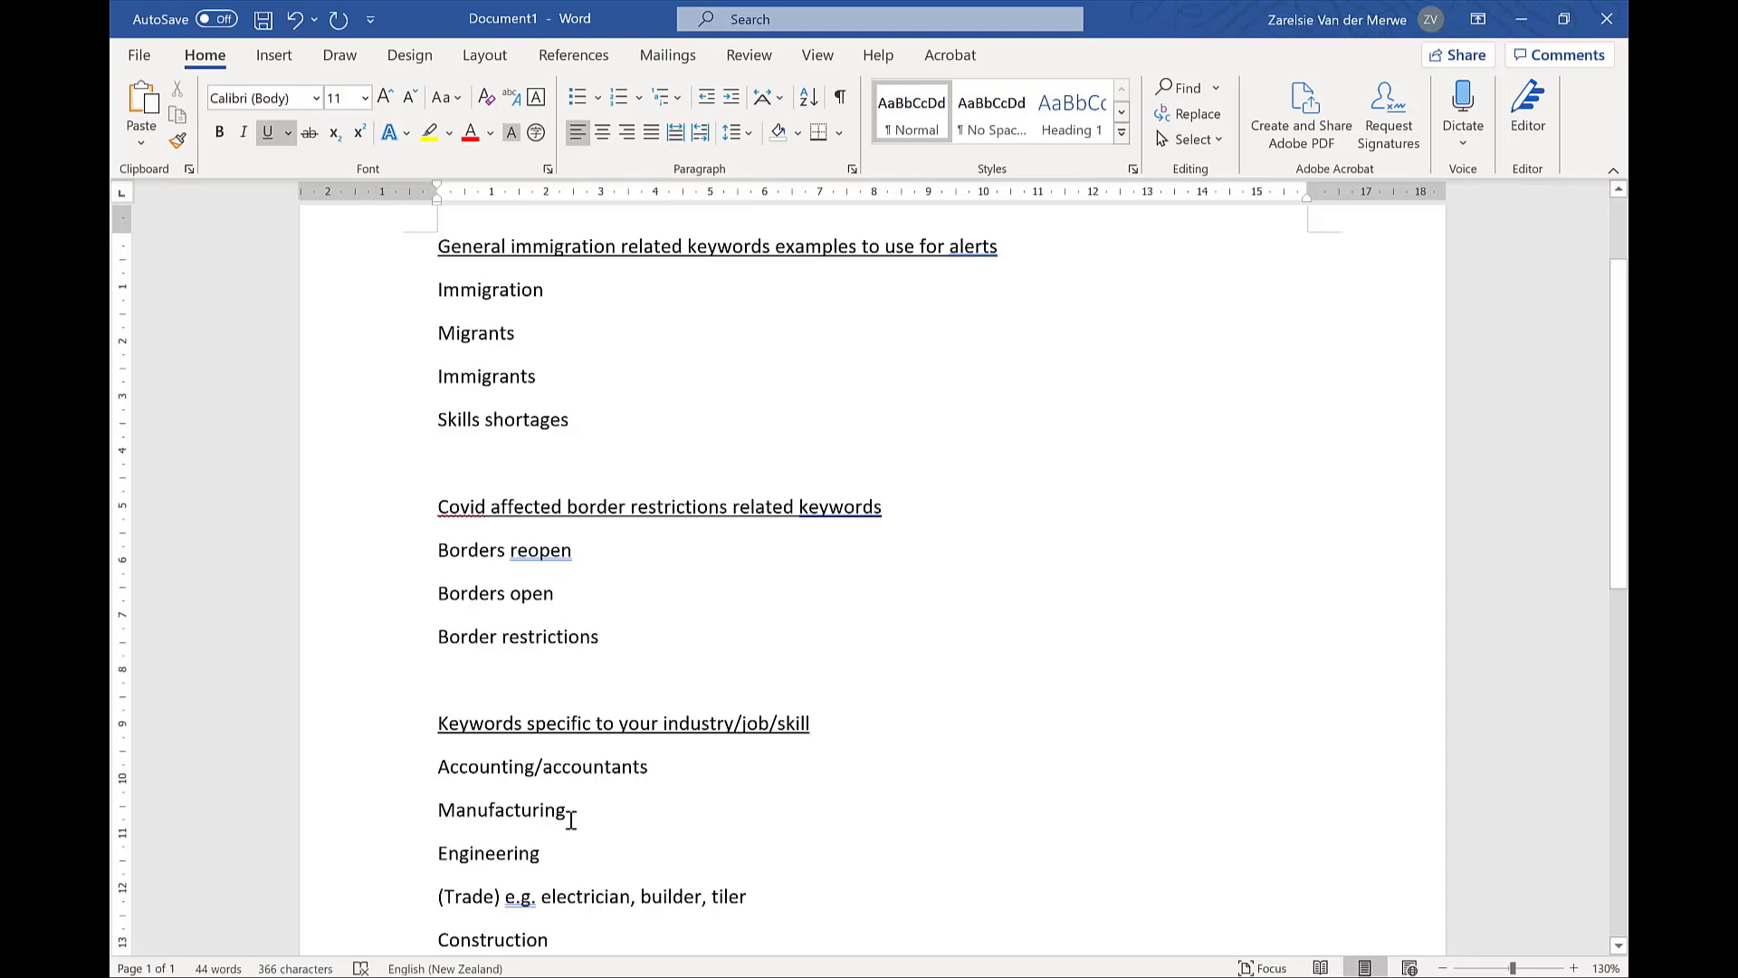
- Go back to Gmail's Google Alerts search and include the alert emails held in Trash
{"action": "key", "text": "alt+Tab"}
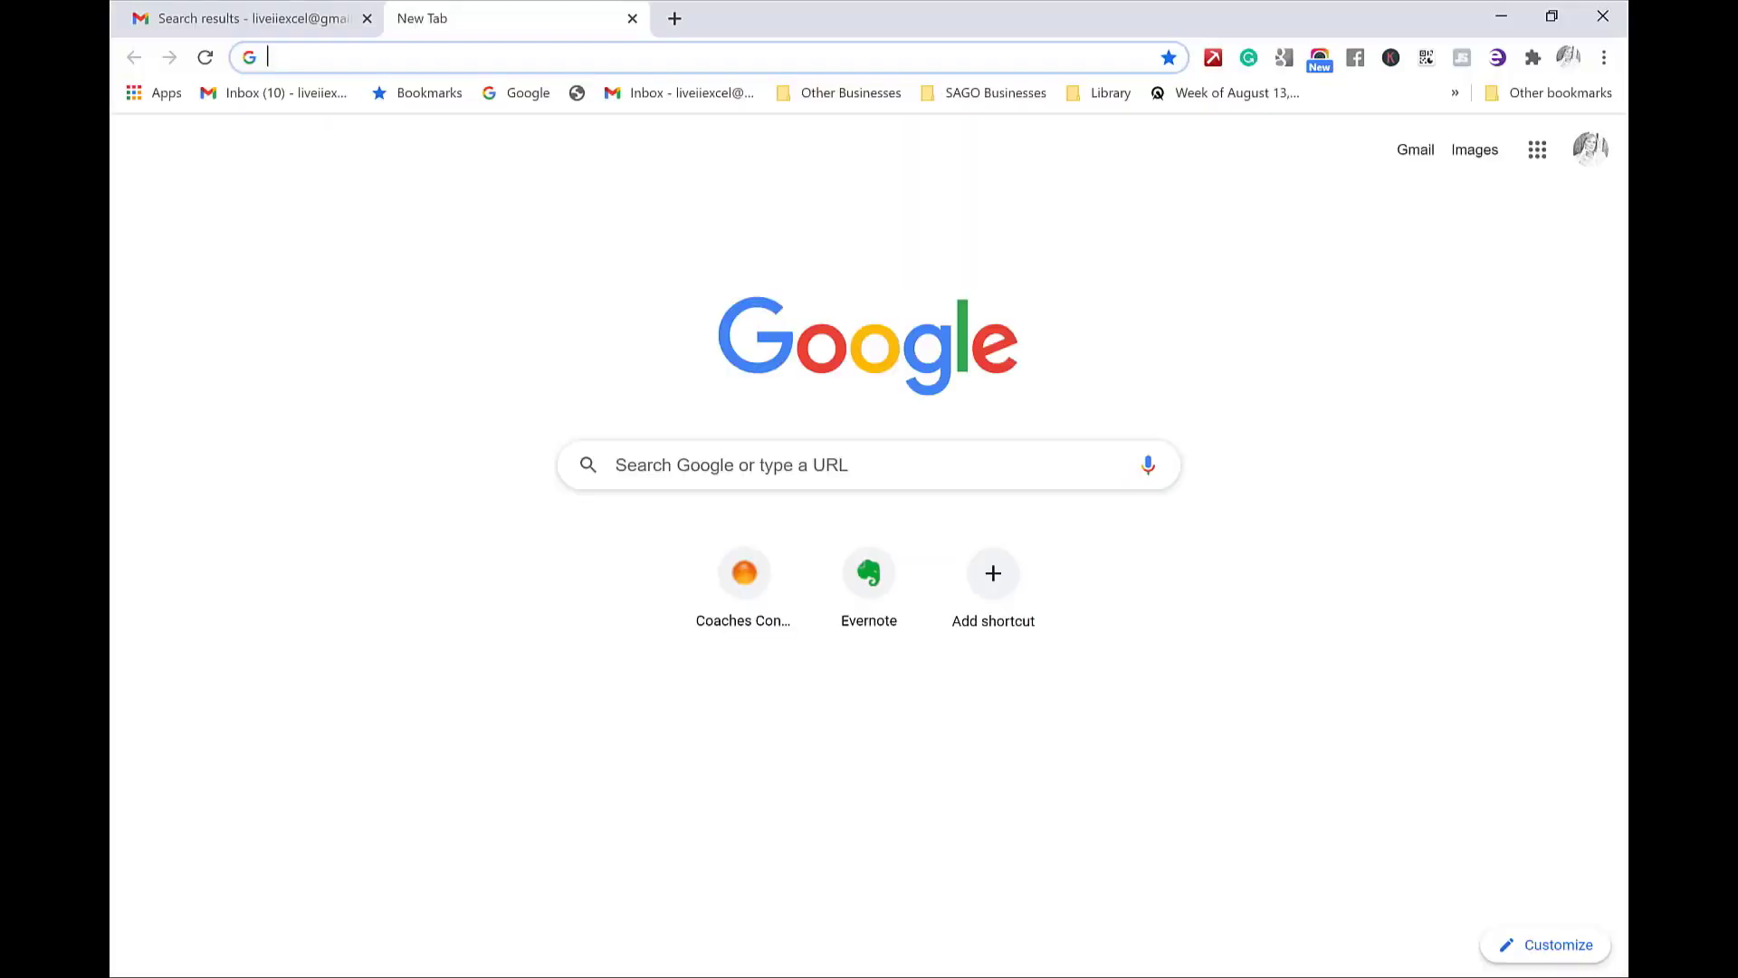
{"action": "left_click", "coordinate": [231, 27]}
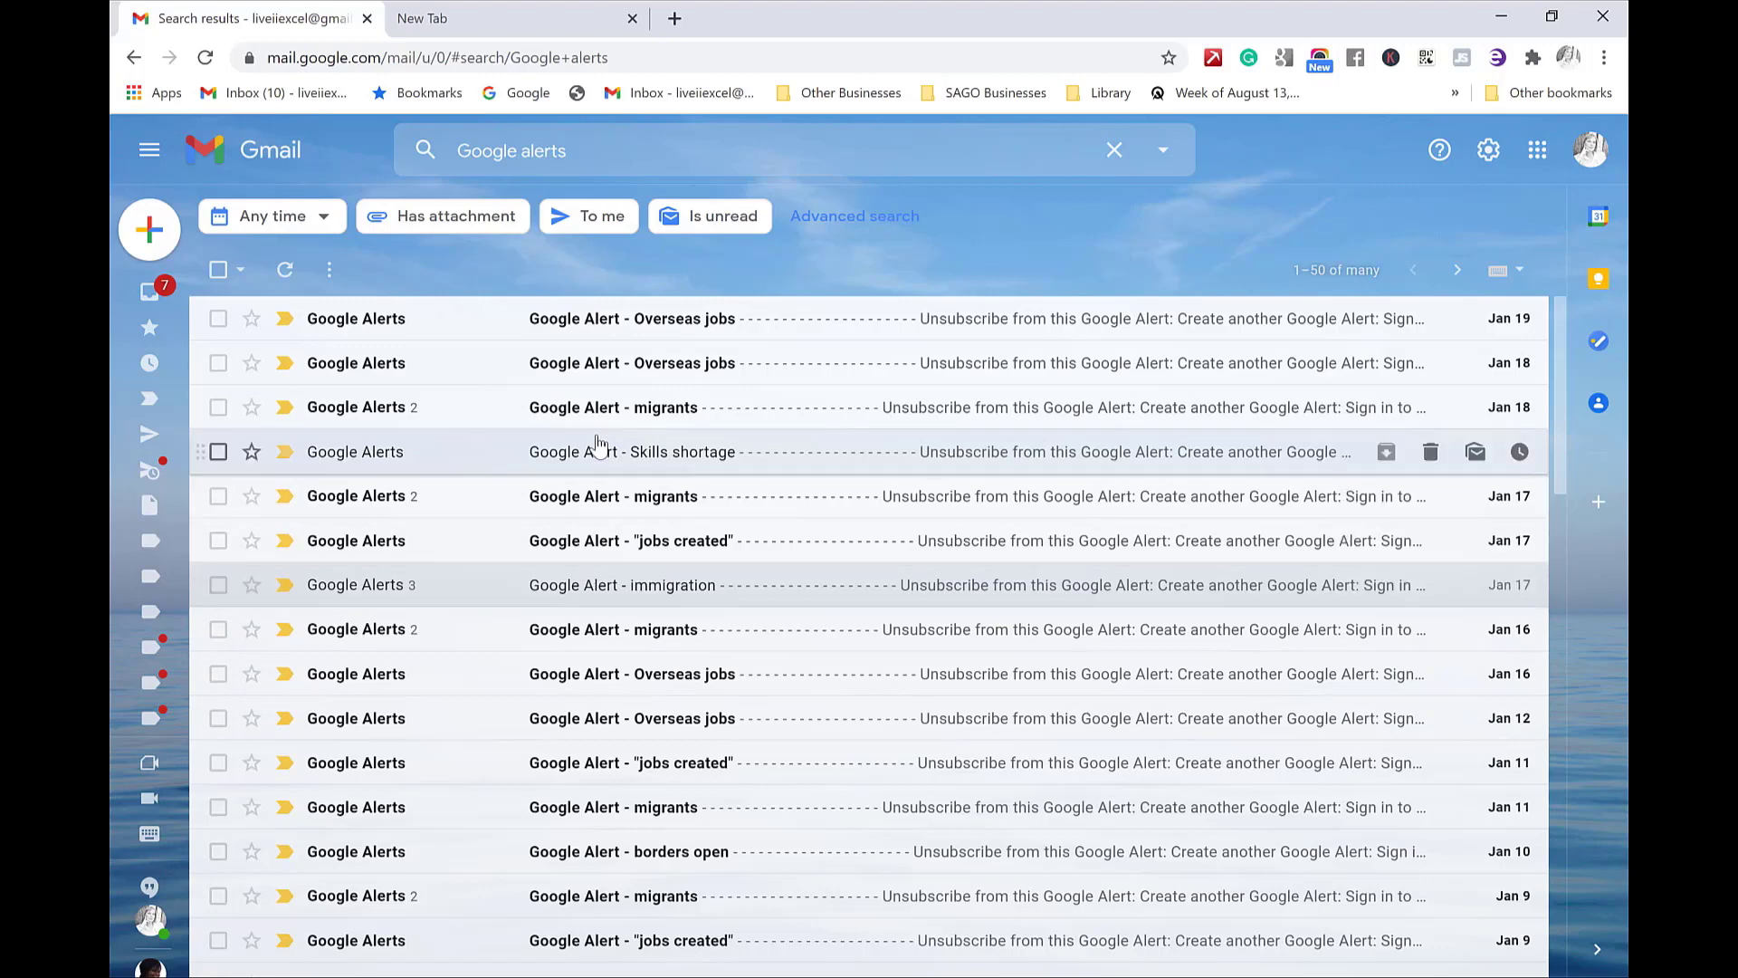
{"action": "scroll", "coordinate": [663, 793], "scroll_direction": "down", "scroll_amount": 4}
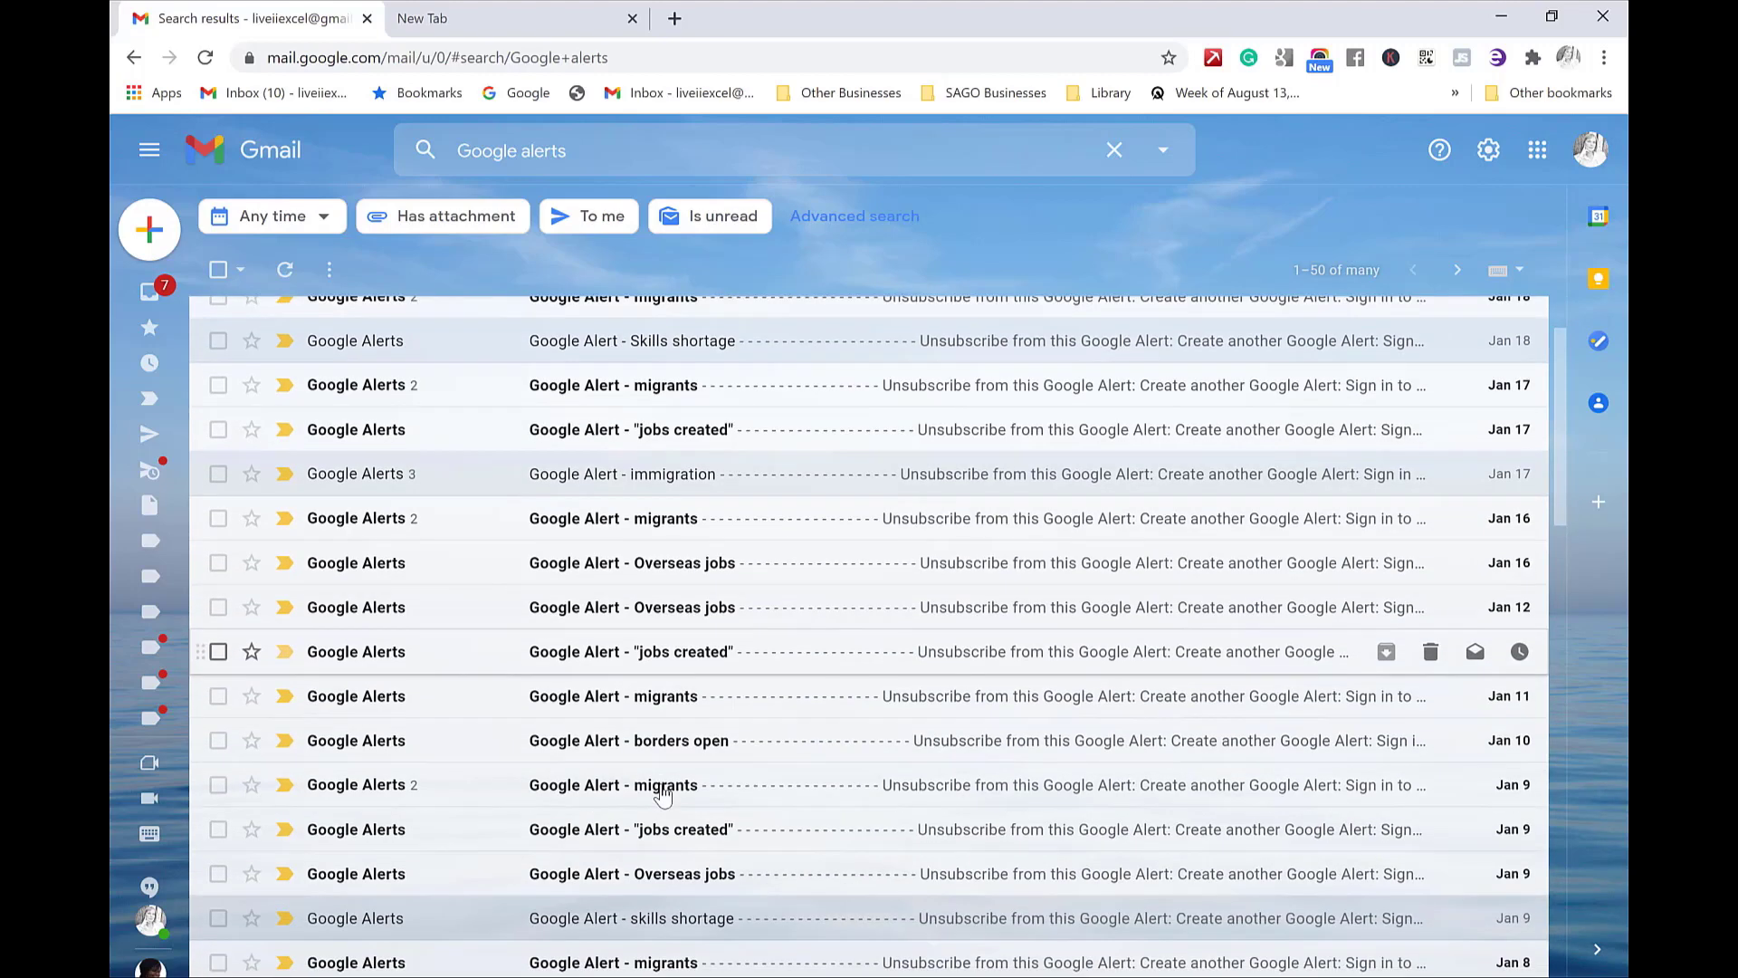
{"action": "scroll", "coordinate": [736, 724], "scroll_direction": "down", "scroll_amount": 4}
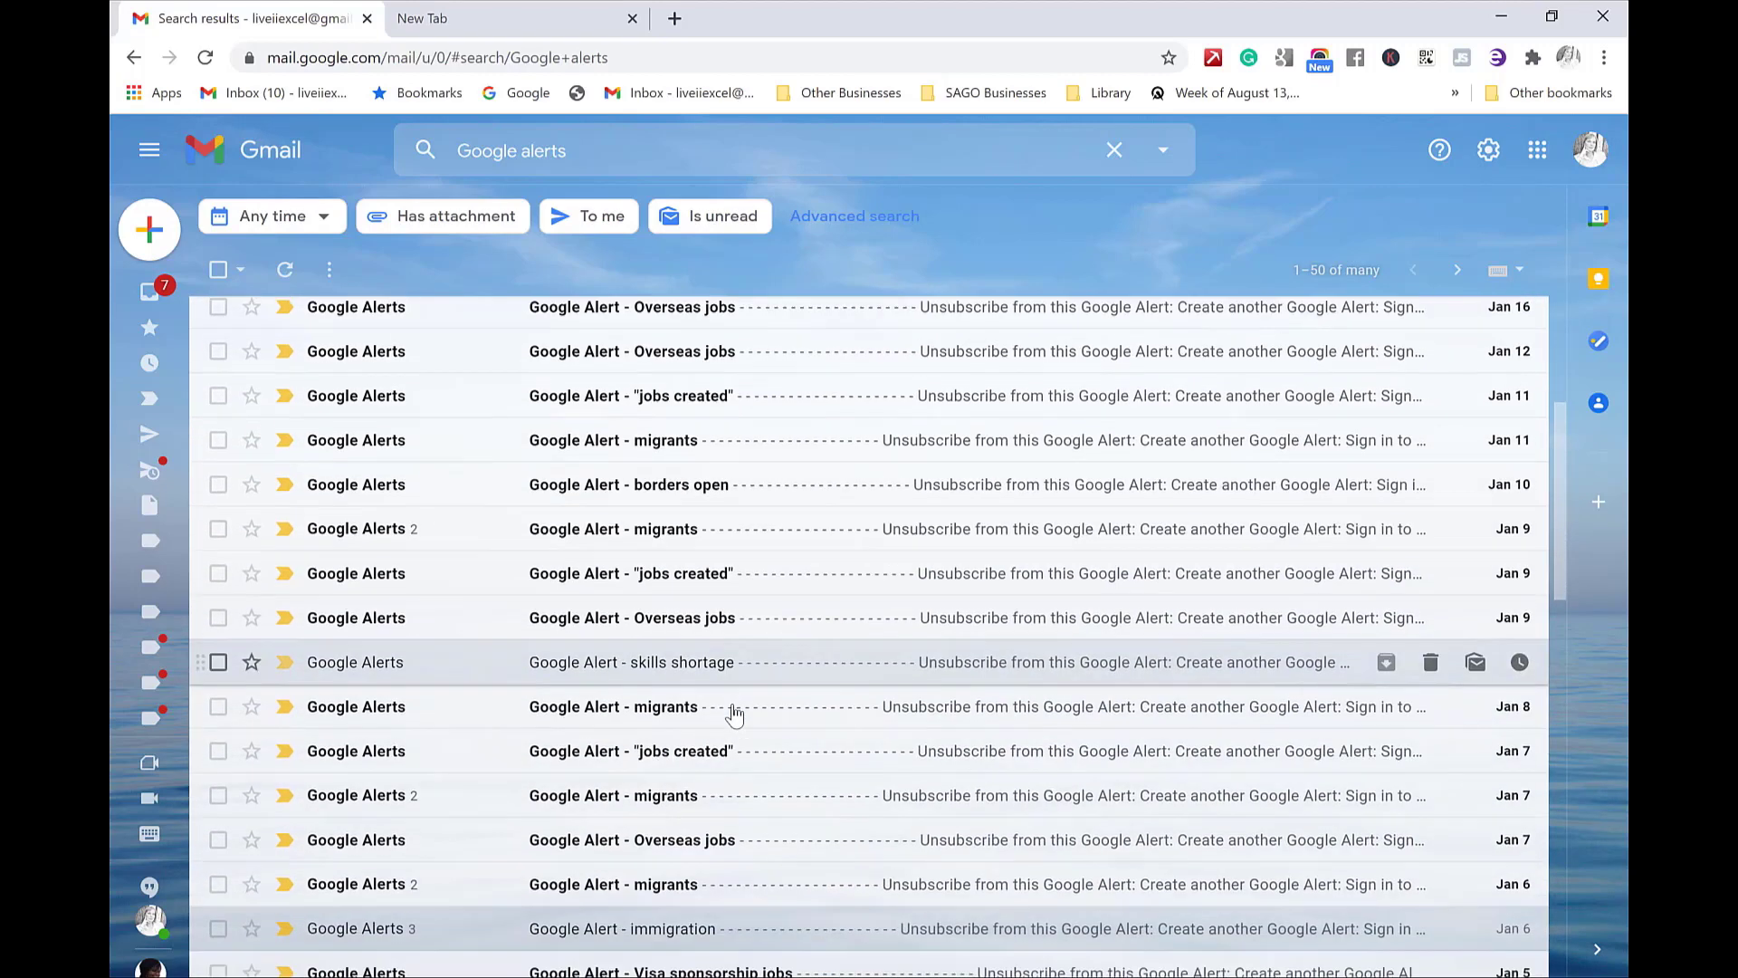
{"action": "scroll", "coordinate": [733, 718], "scroll_direction": "down", "scroll_amount": 7}
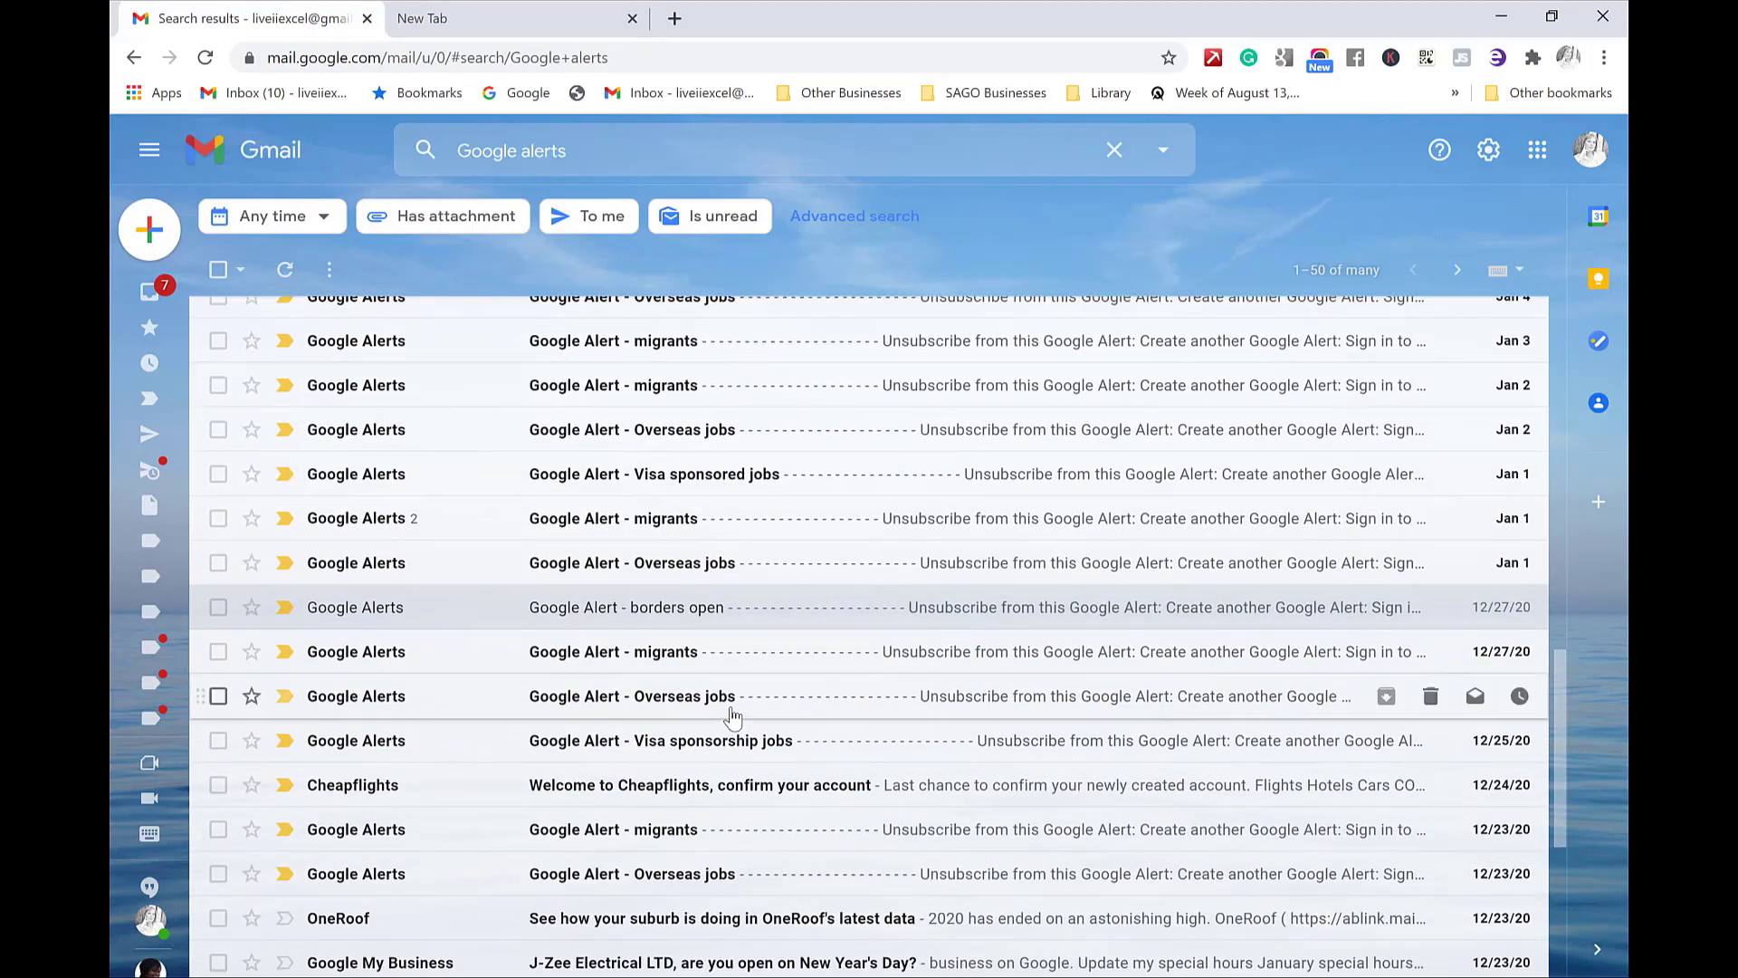
{"action": "scroll", "coordinate": [734, 717], "scroll_direction": "down", "scroll_amount": 5}
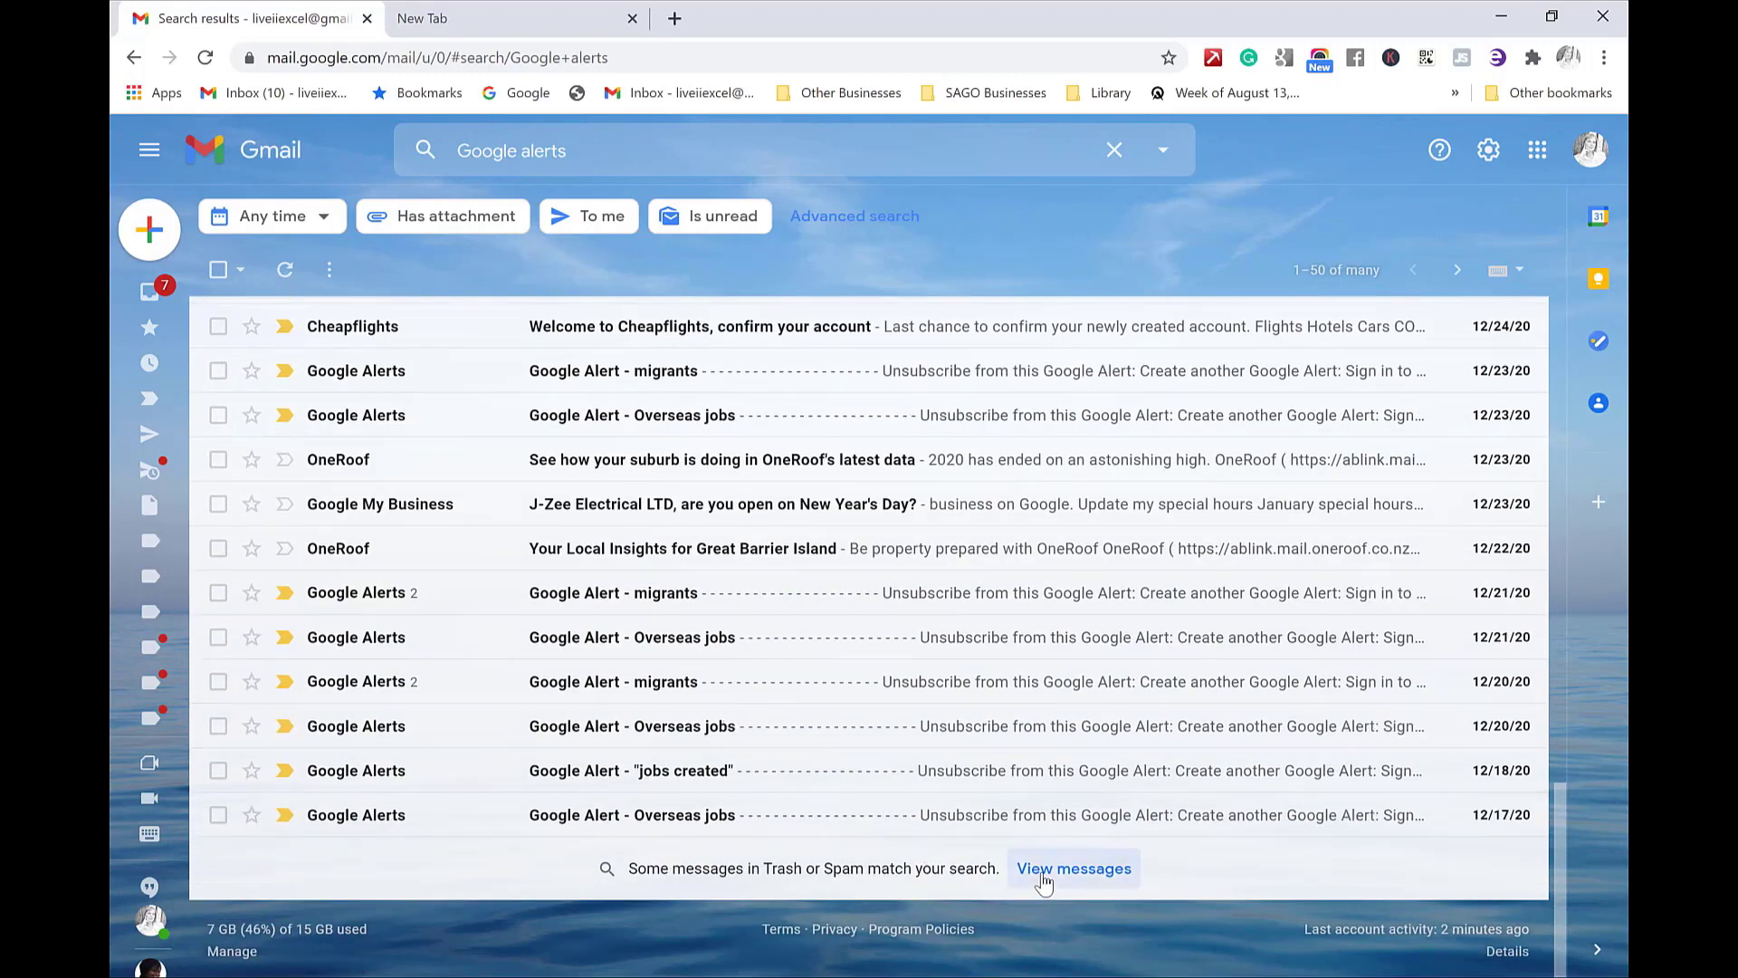
{"action": "left_click", "coordinate": [1044, 871]}
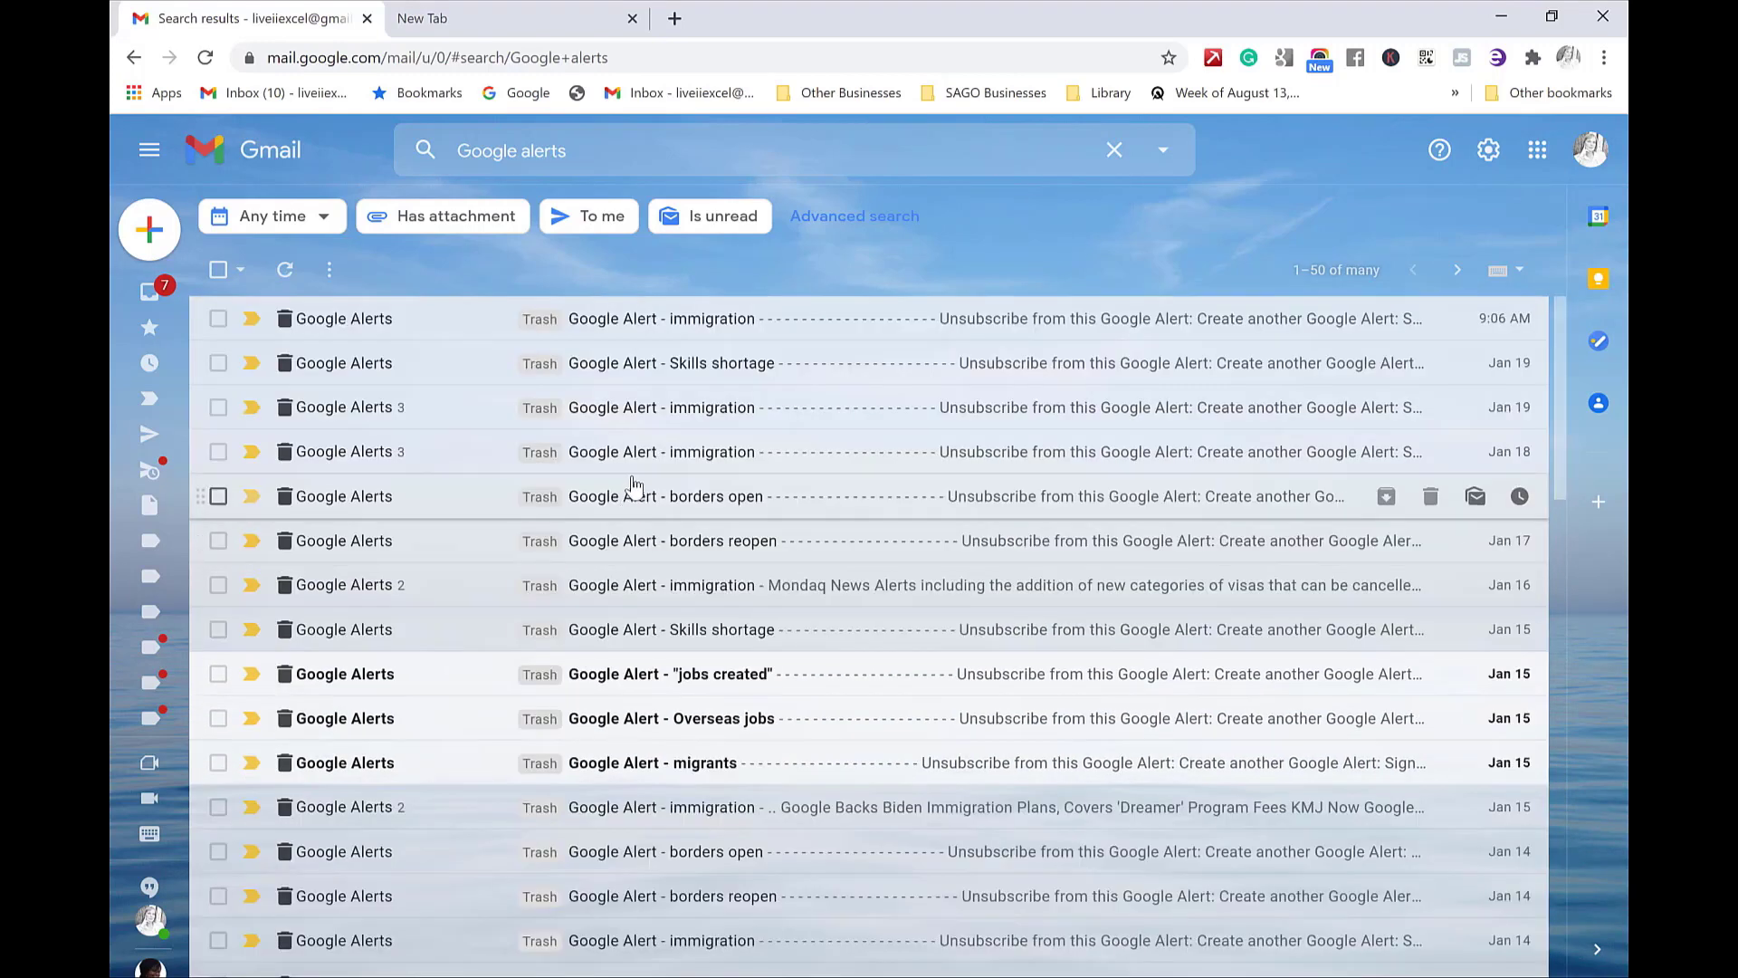
- Read the Skills shortage alert's Forty New Jobs For Women Building Surveyors article, then return to the list
{"action": "left_click", "coordinate": [707, 373]}
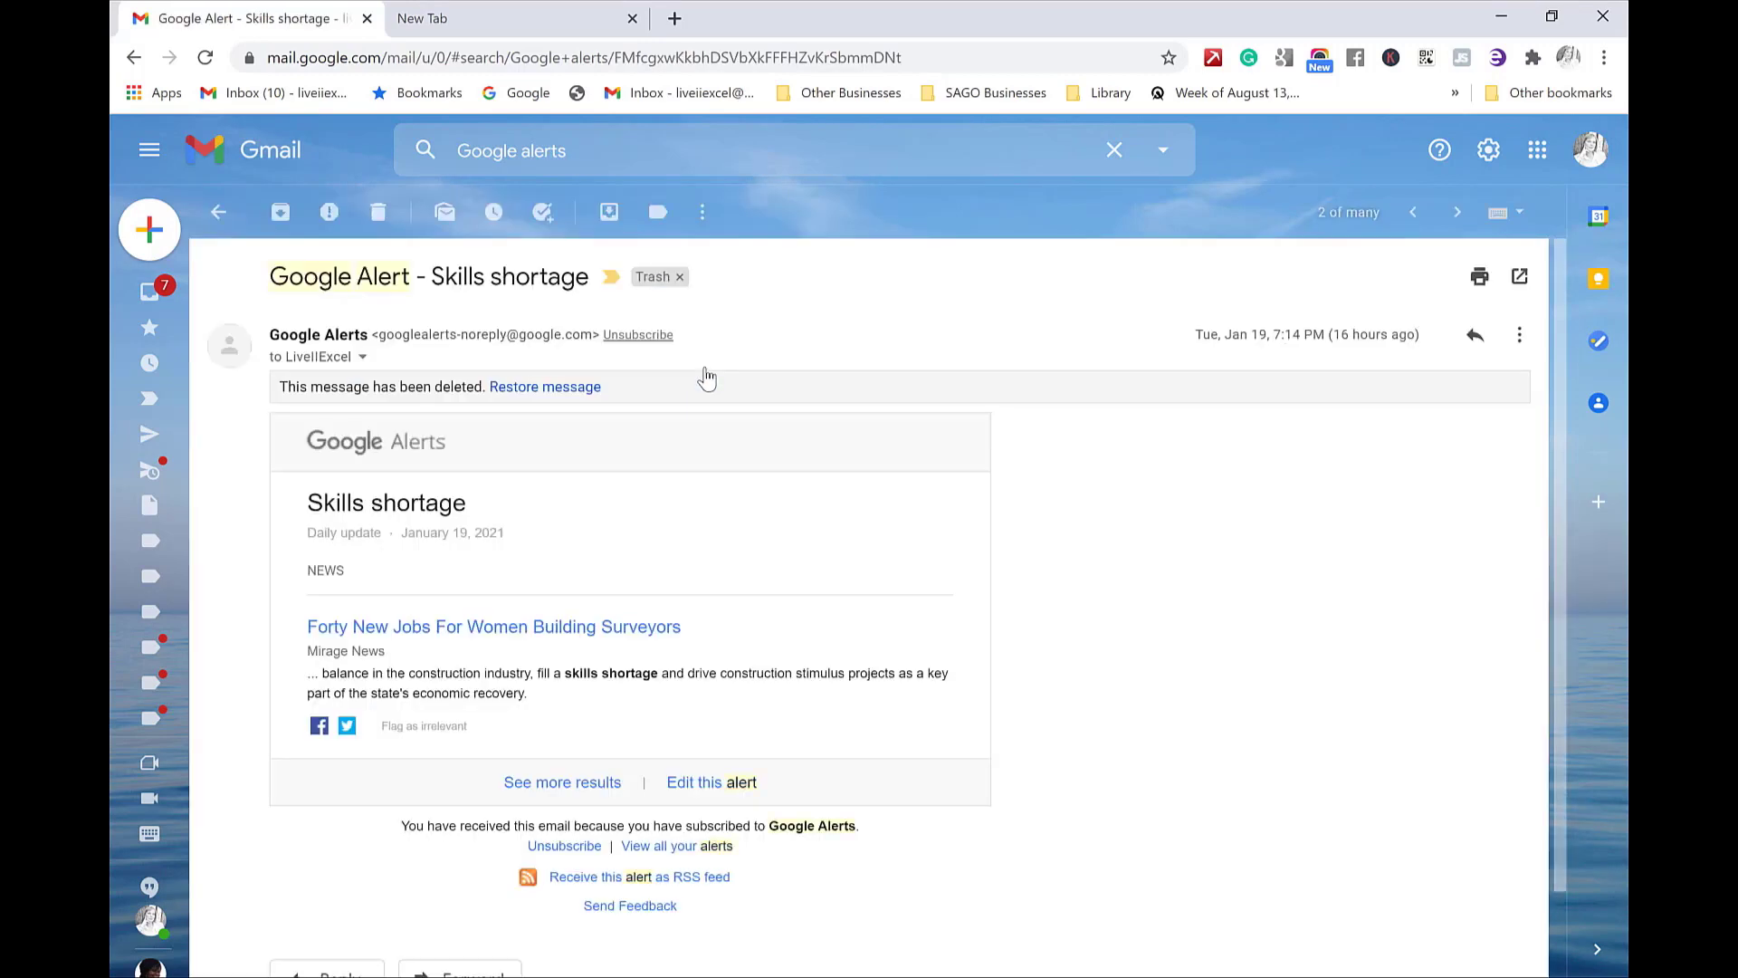
{"action": "scroll", "coordinate": [1036, 518], "scroll_direction": "down", "scroll_amount": 1}
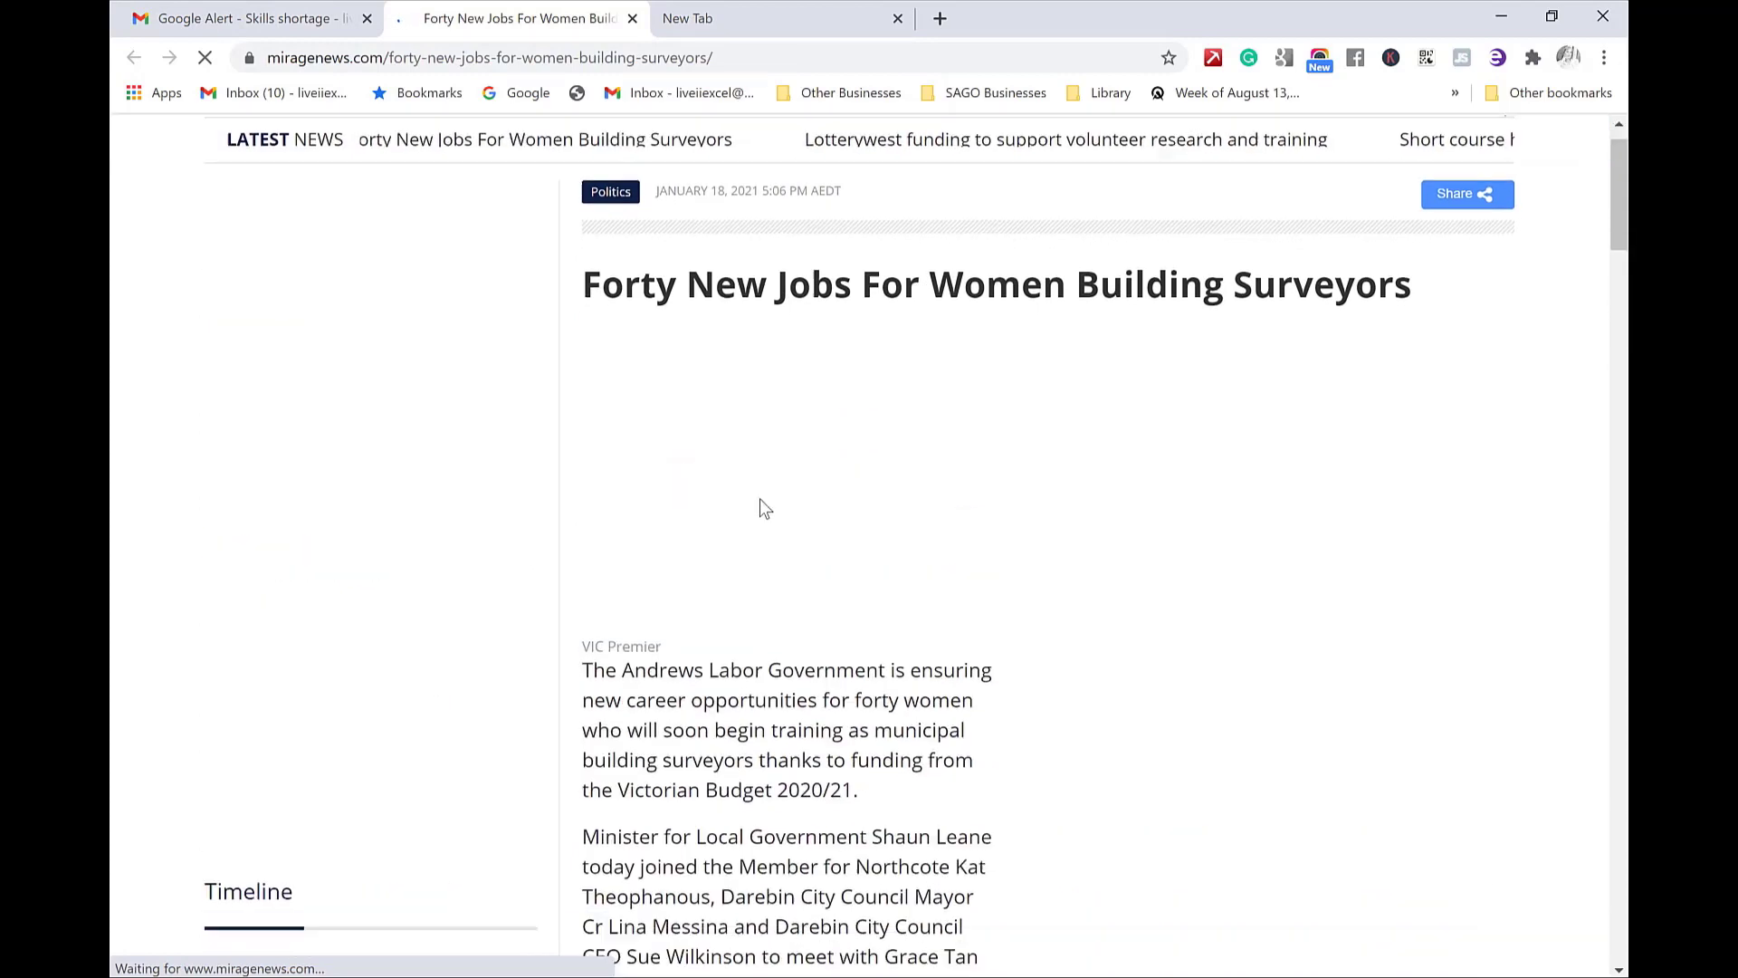
{"action": "scroll", "coordinate": [758, 498], "scroll_direction": "down", "scroll_amount": 3}
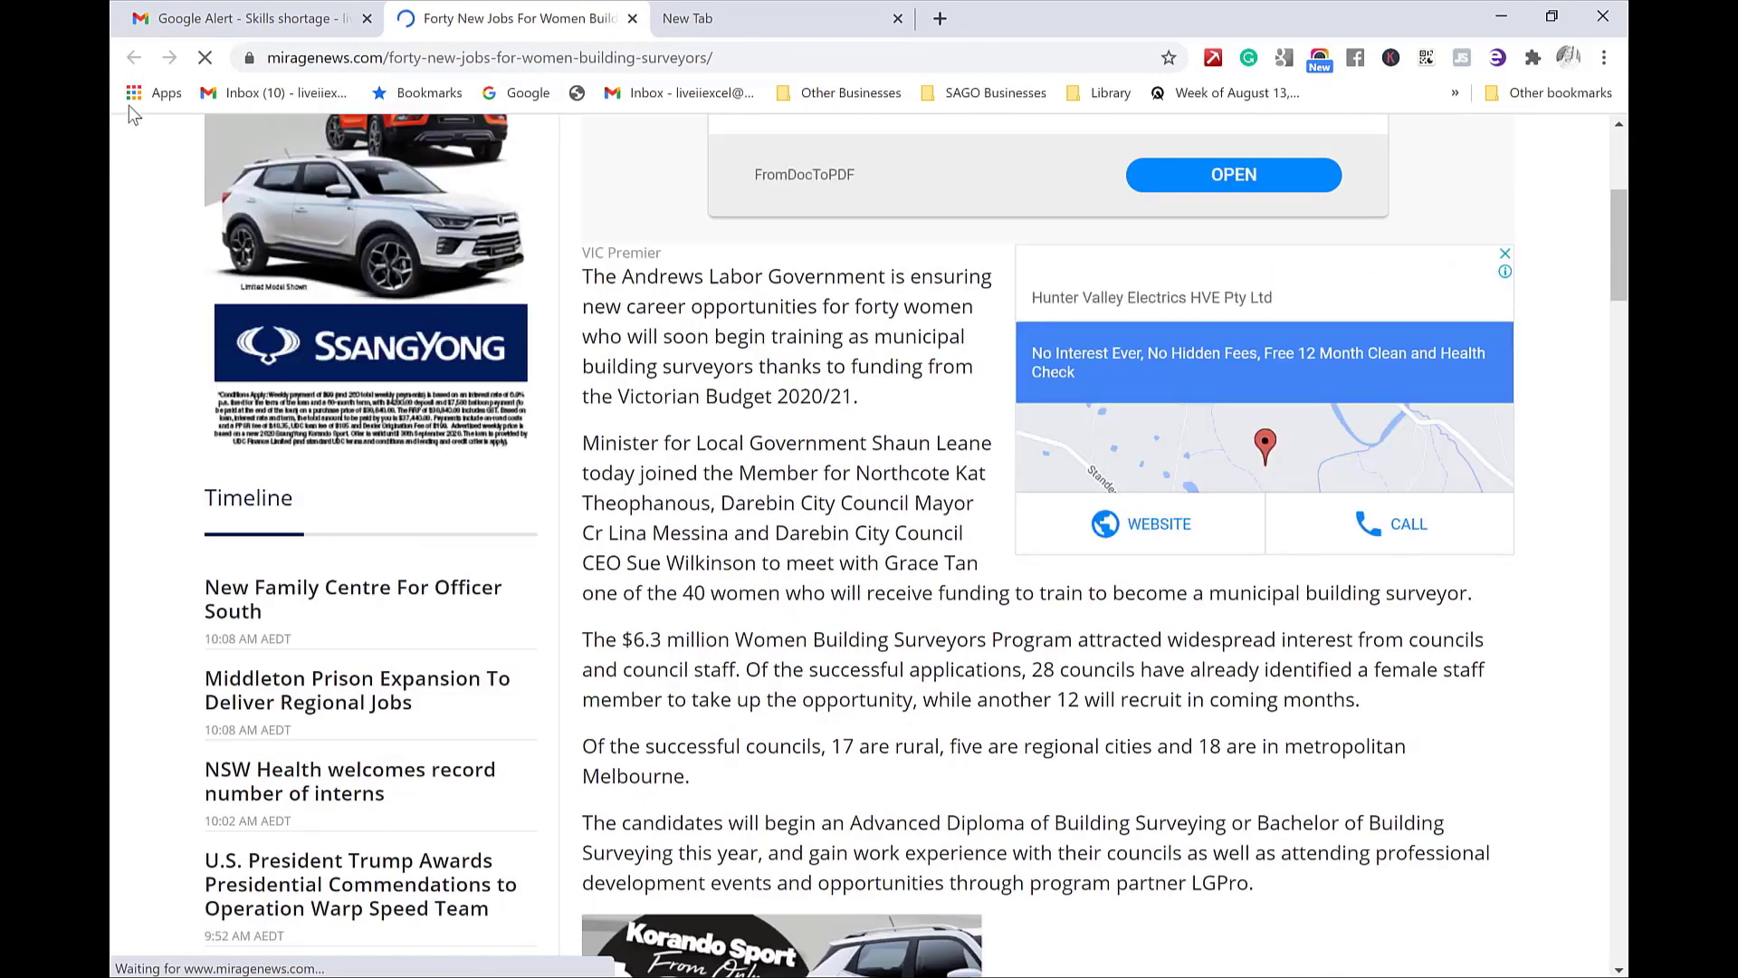
{"action": "left_click", "coordinate": [178, 25]}
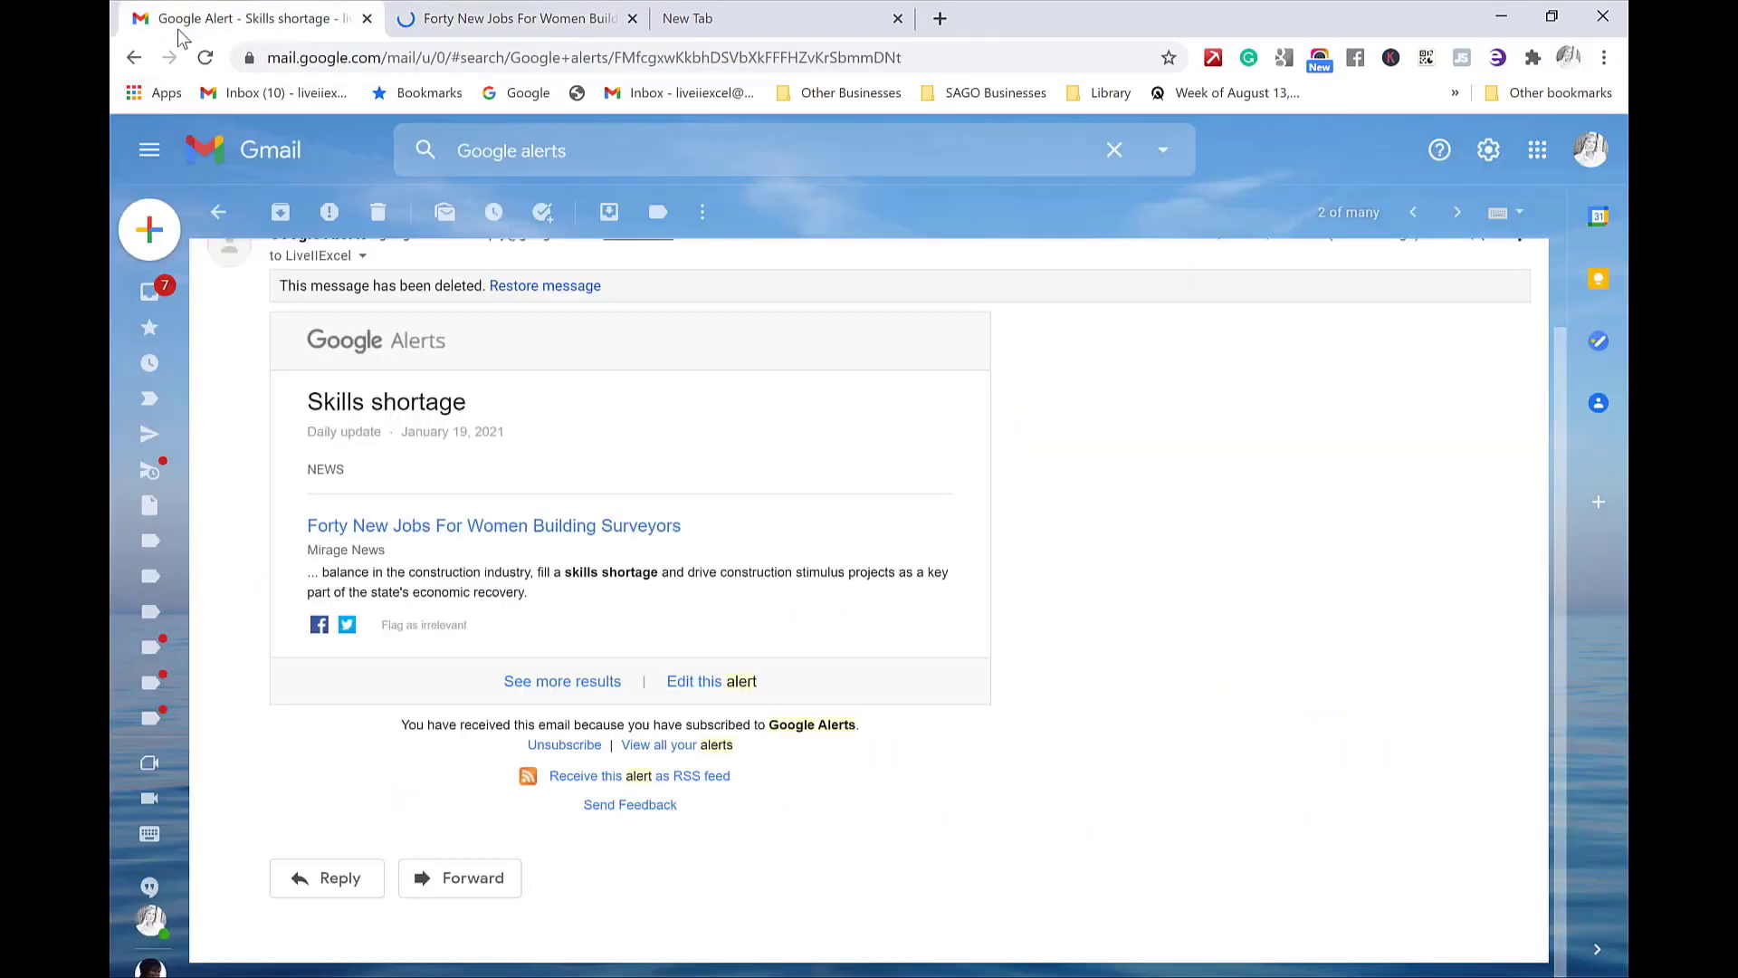
{"action": "left_click", "coordinate": [133, 58]}
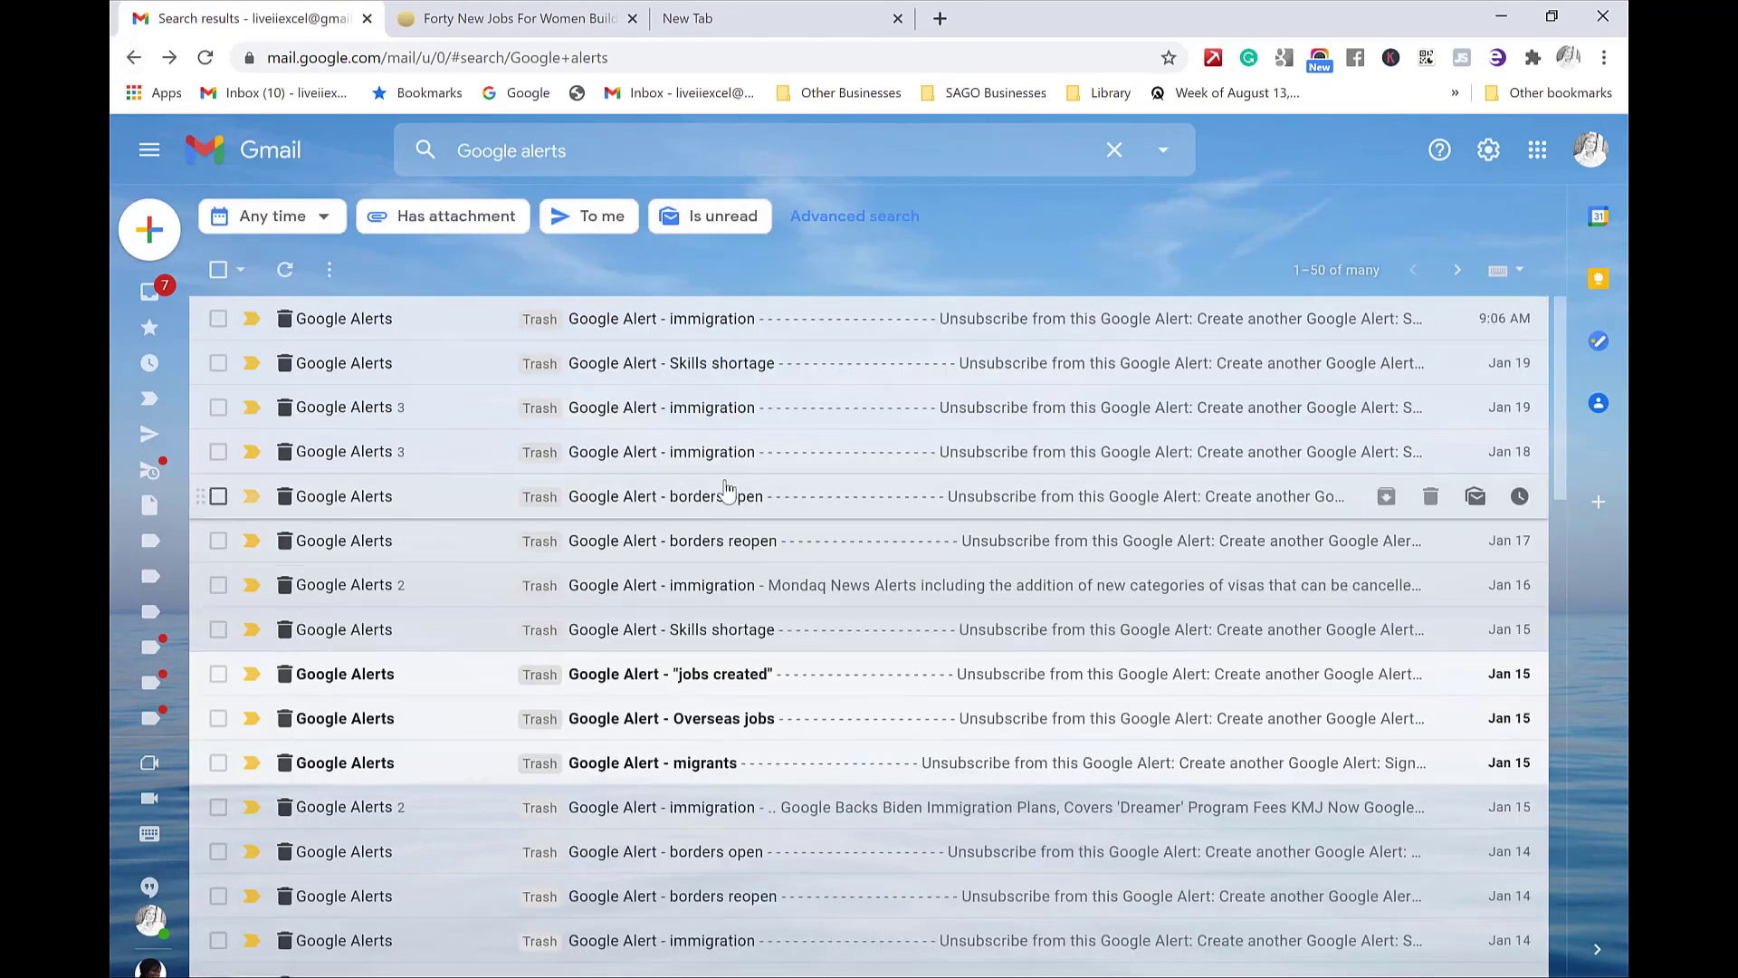
- Read the borders reopen alert's Stuff article on MIQ, then move to a blank Google new tab
{"action": "left_click", "coordinate": [727, 543]}
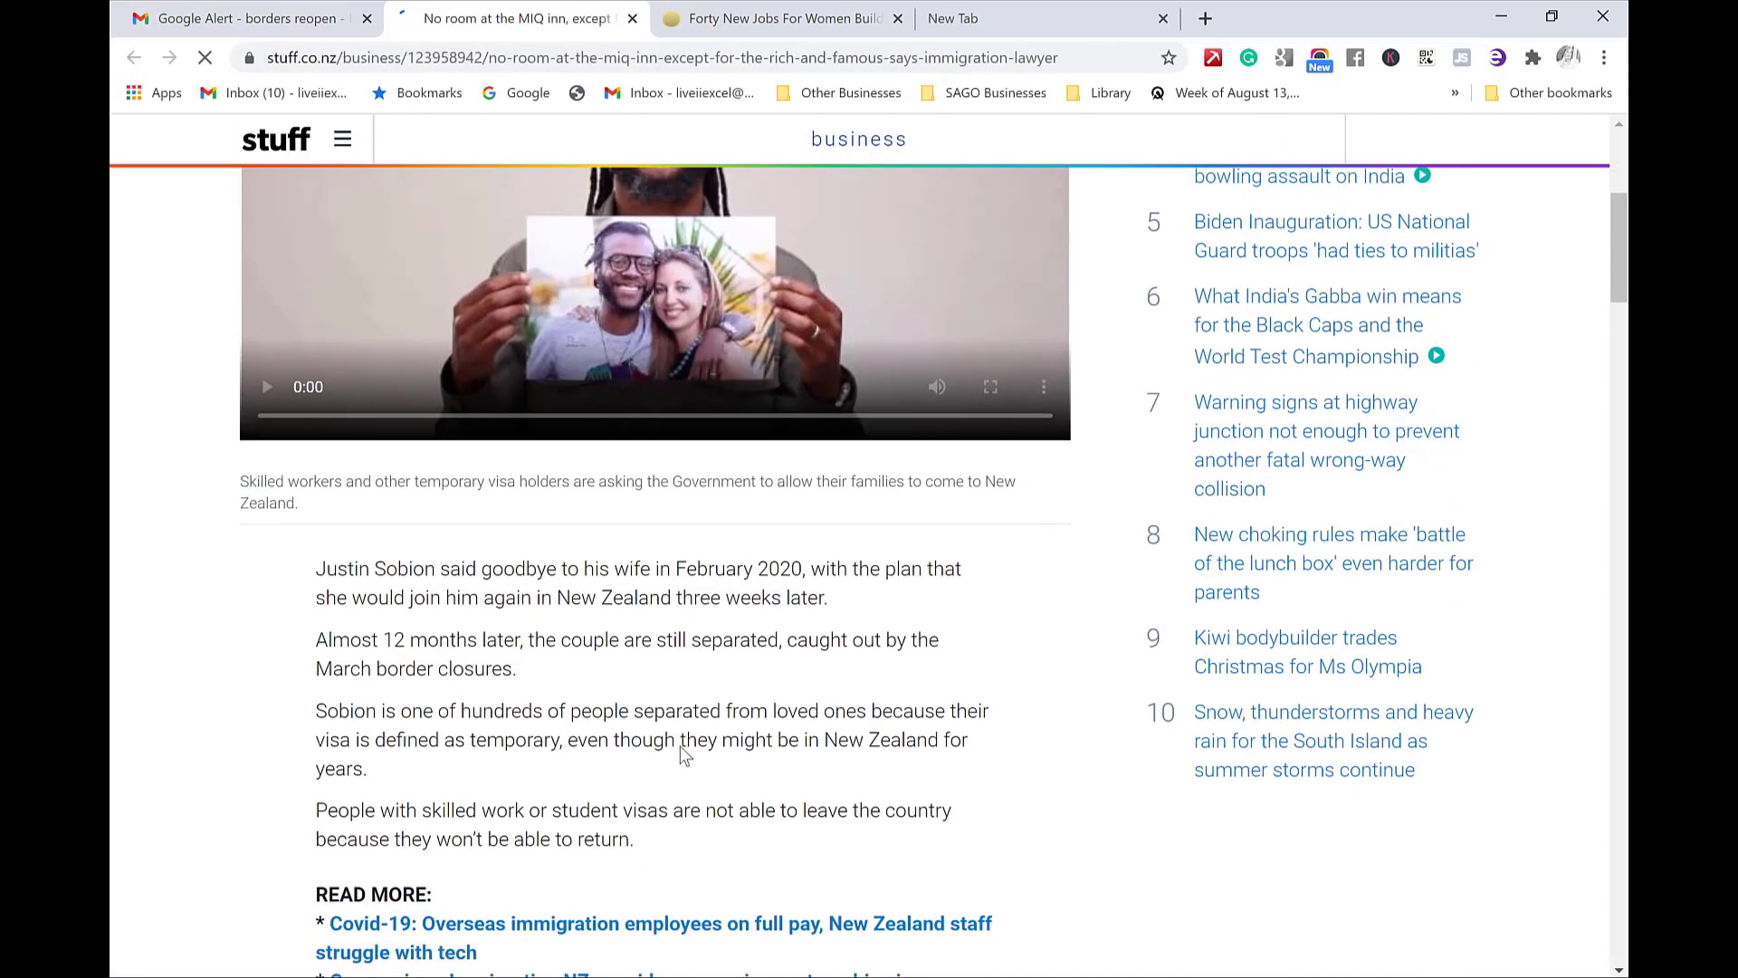
{"action": "scroll", "coordinate": [680, 747], "scroll_direction": "down", "scroll_amount": 7}
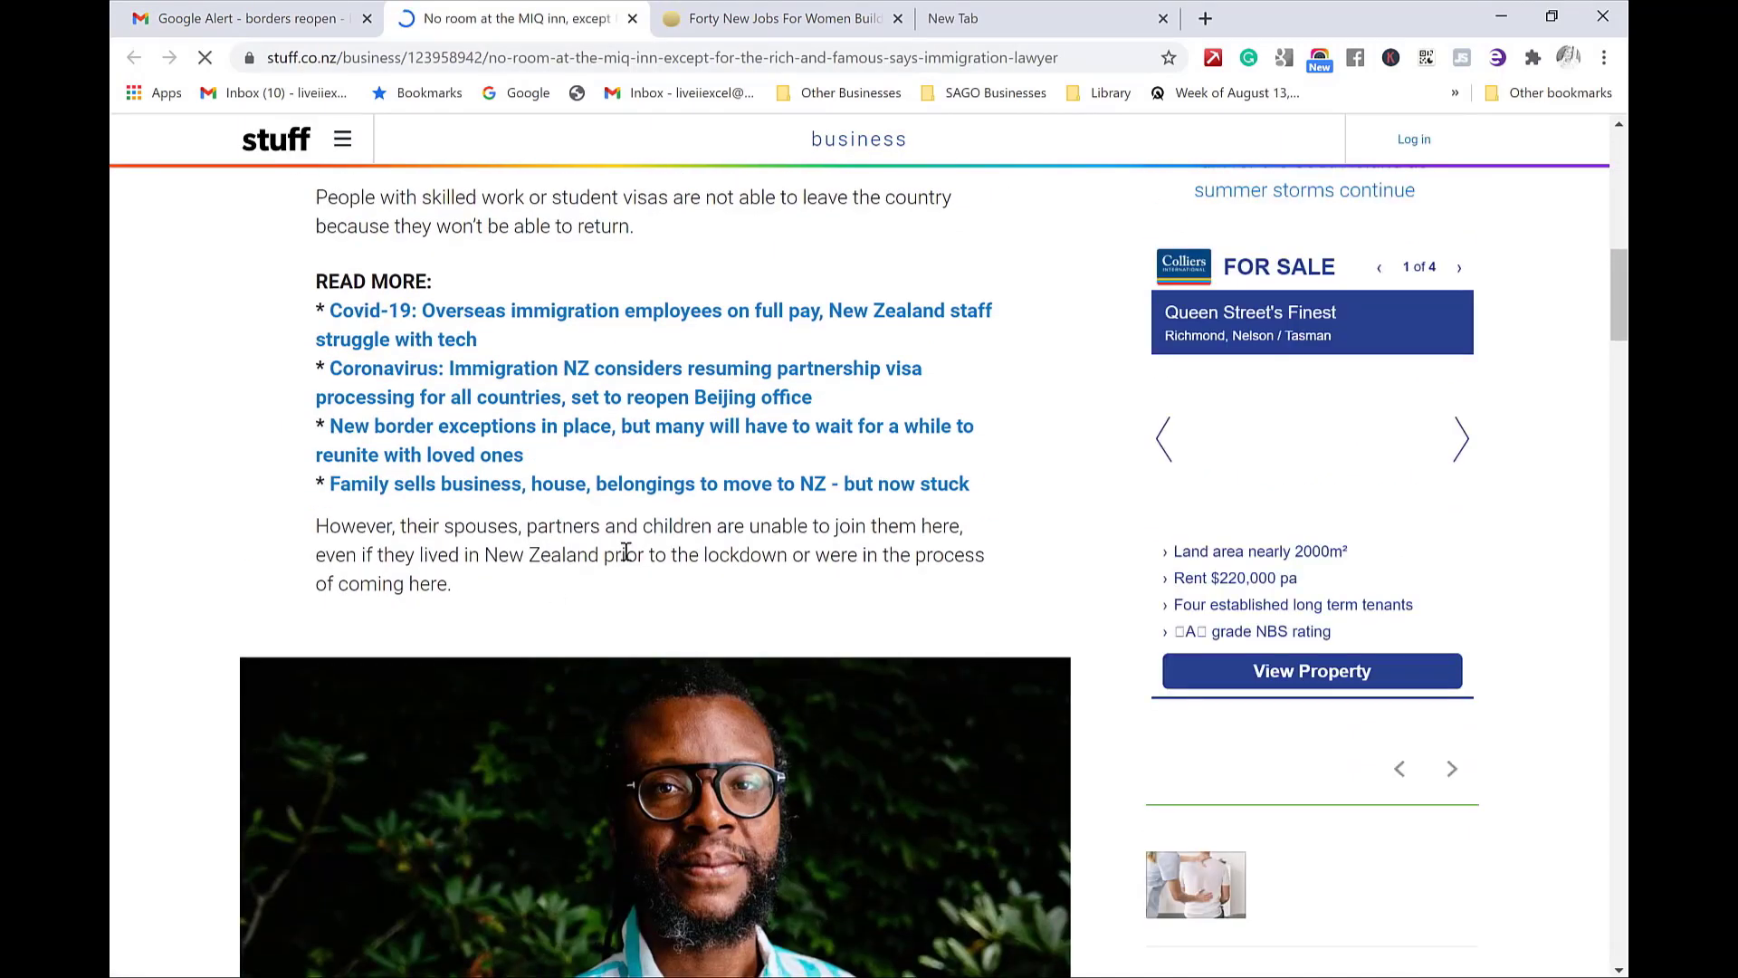
{"action": "scroll", "coordinate": [625, 553], "scroll_direction": "down", "scroll_amount": 11}
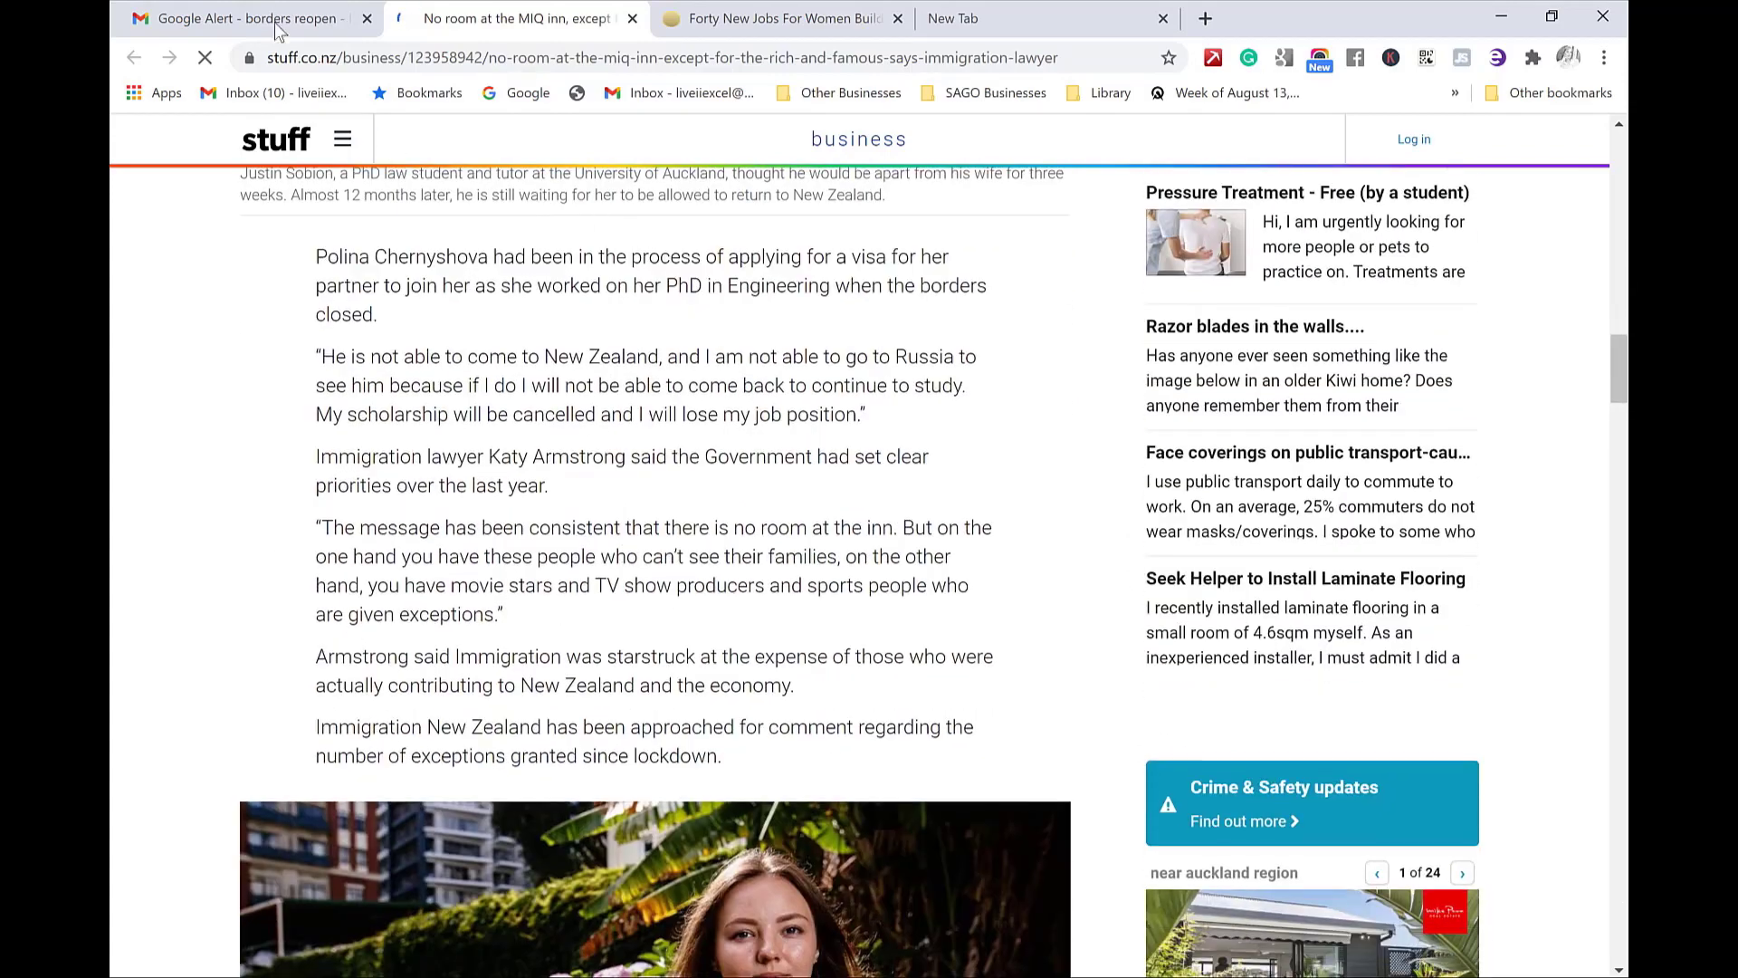
{"action": "left_click", "coordinate": [227, 23]}
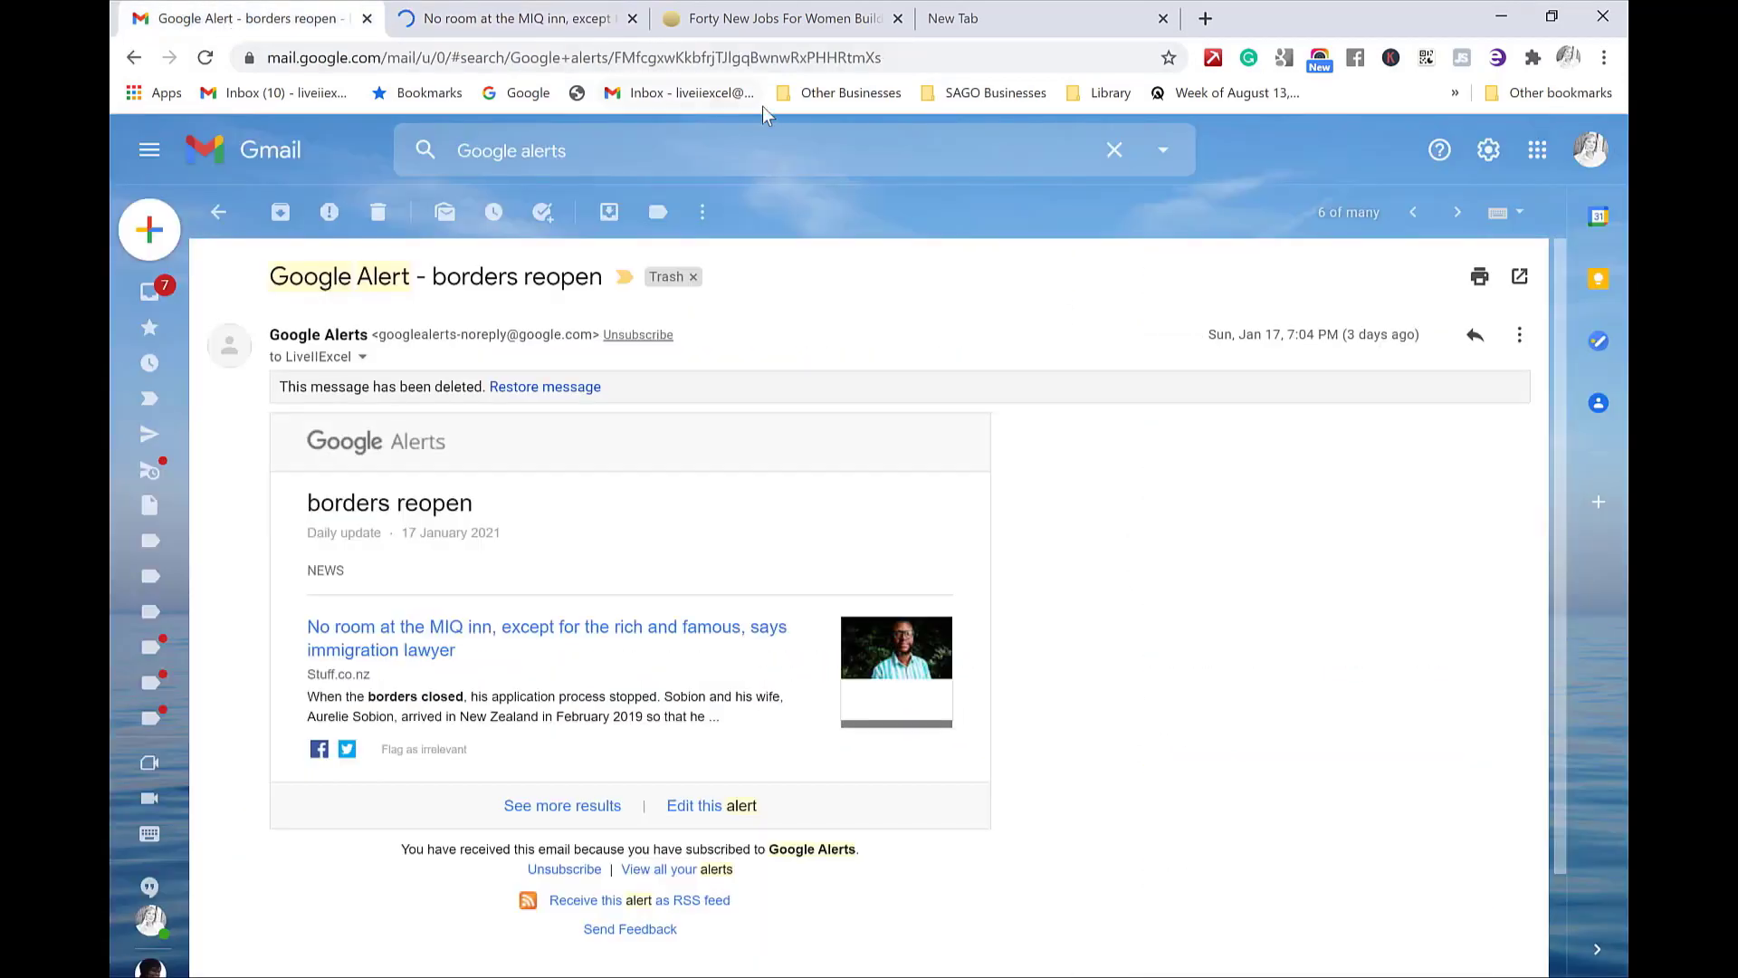
{"action": "left_click", "coordinate": [958, 32]}
{"action": "left_click", "coordinate": [996, 463]}
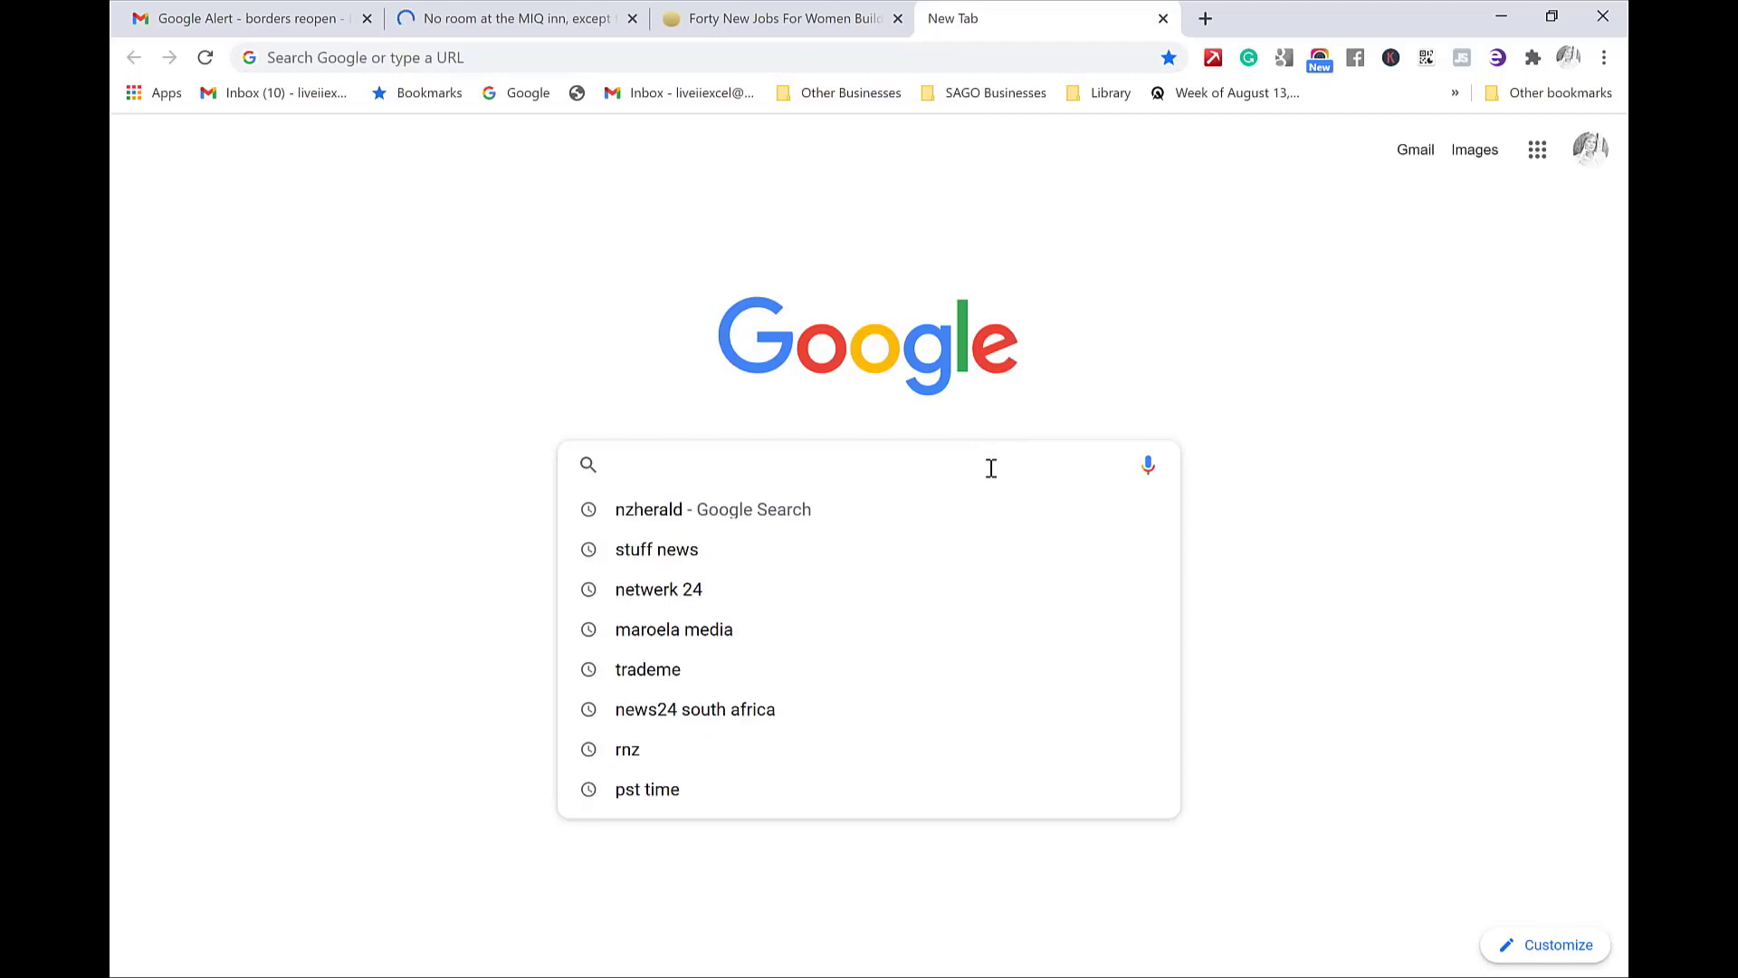
- Search Google for 'google alert' and open the Google Alerts page listing 13 existing alerts
{"action": "type", "text": "google "}
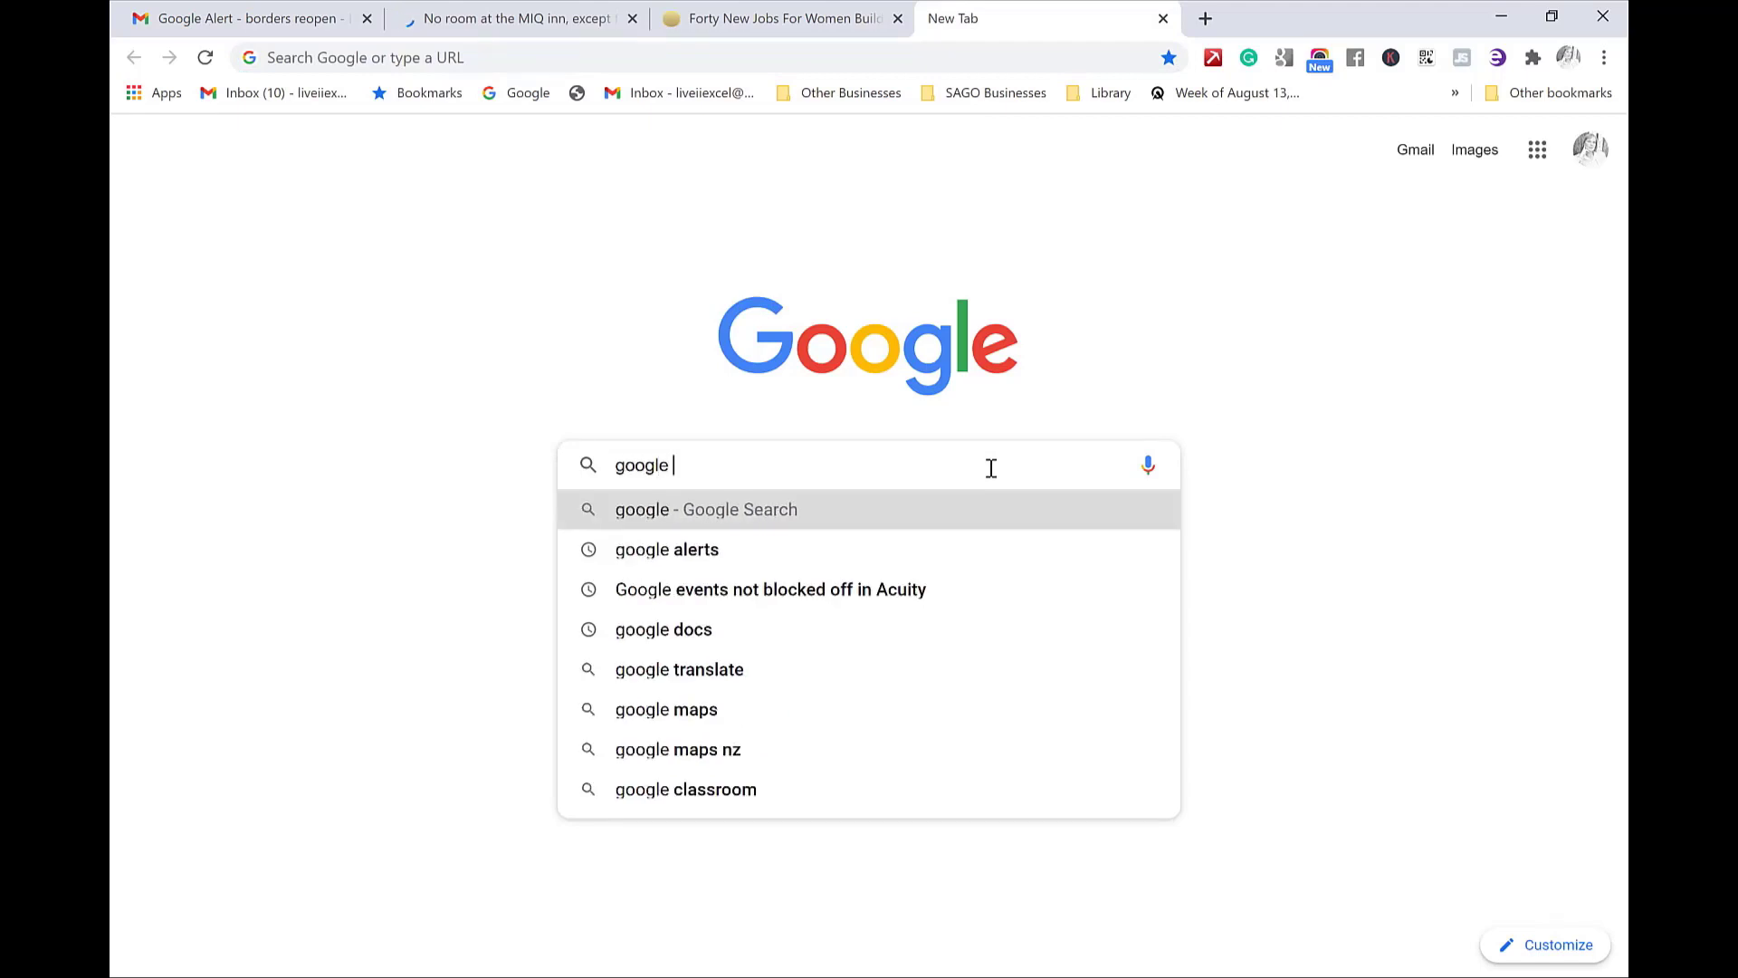
{"action": "type", "text": "alert"}
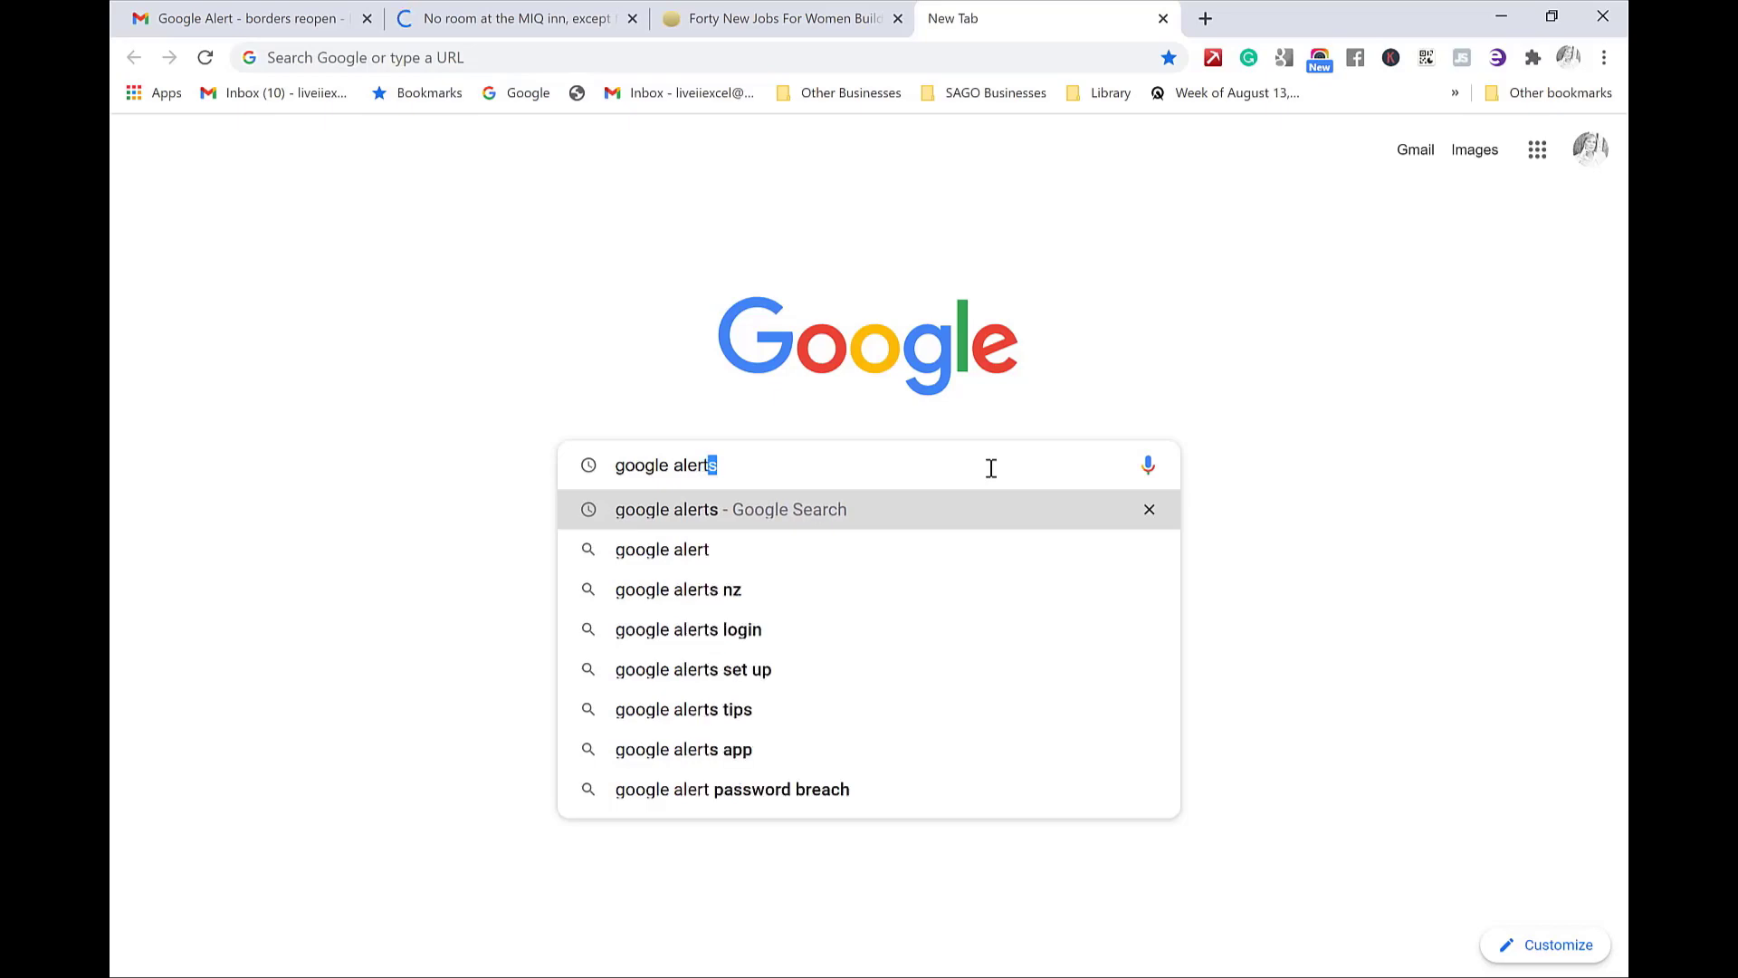
{"action": "key", "text": "Return"}
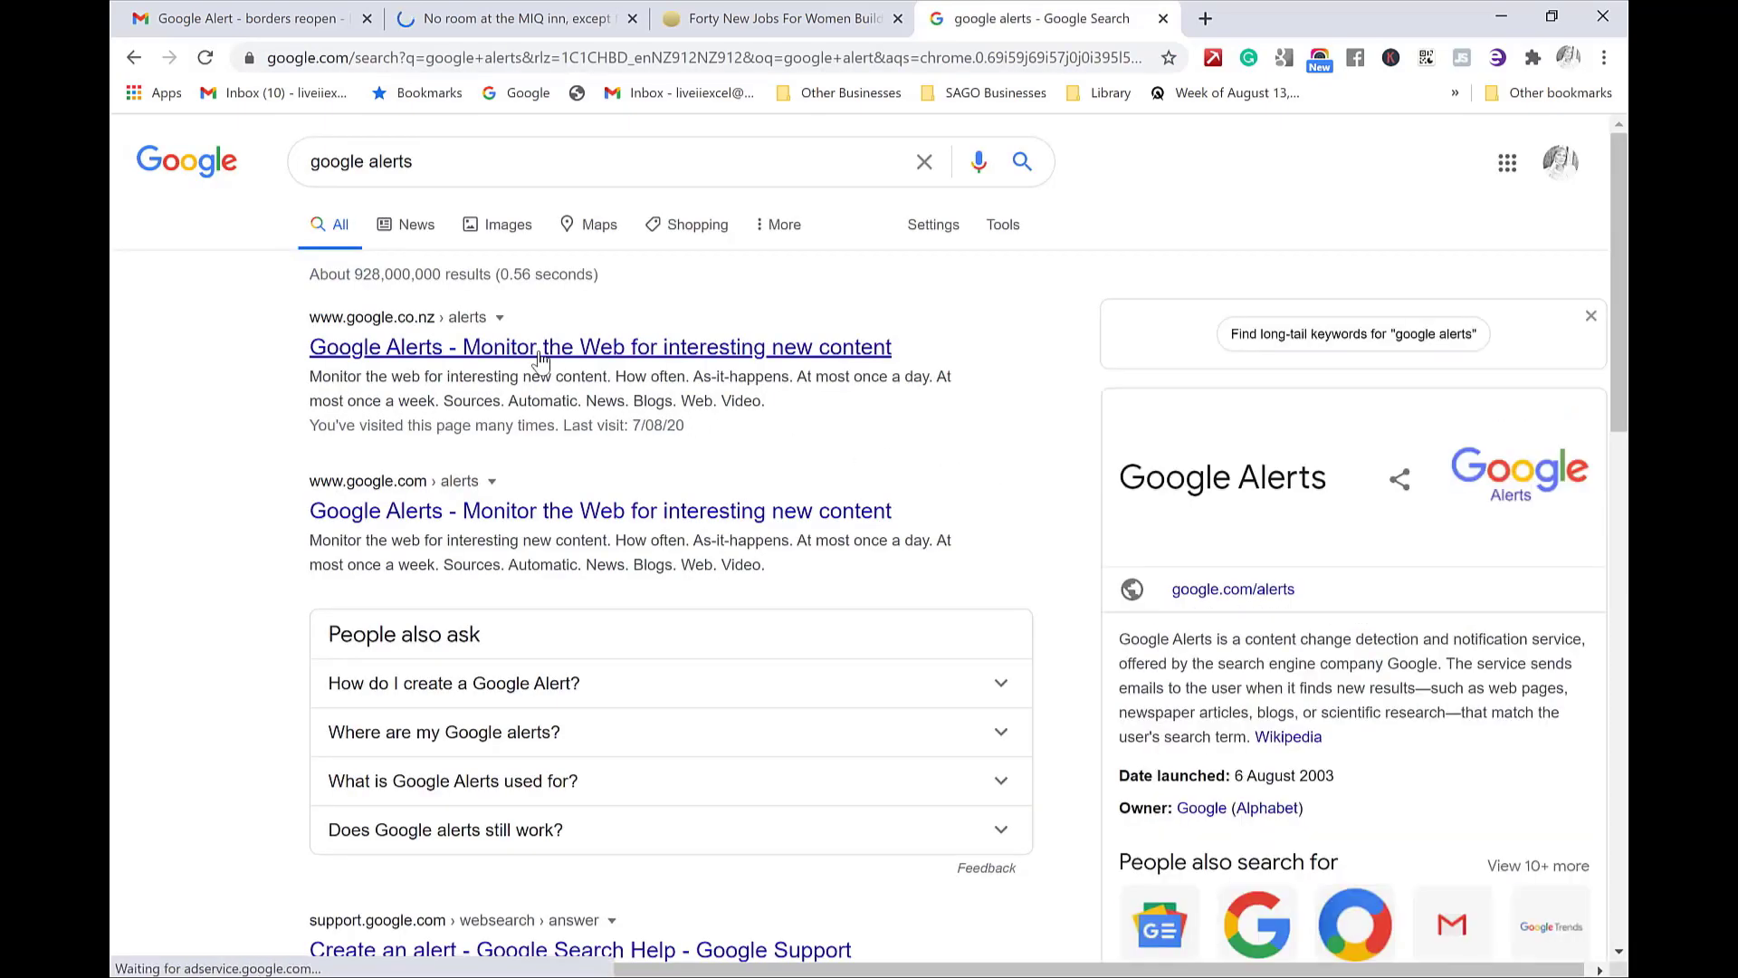
{"action": "left_click", "coordinate": [541, 353]}
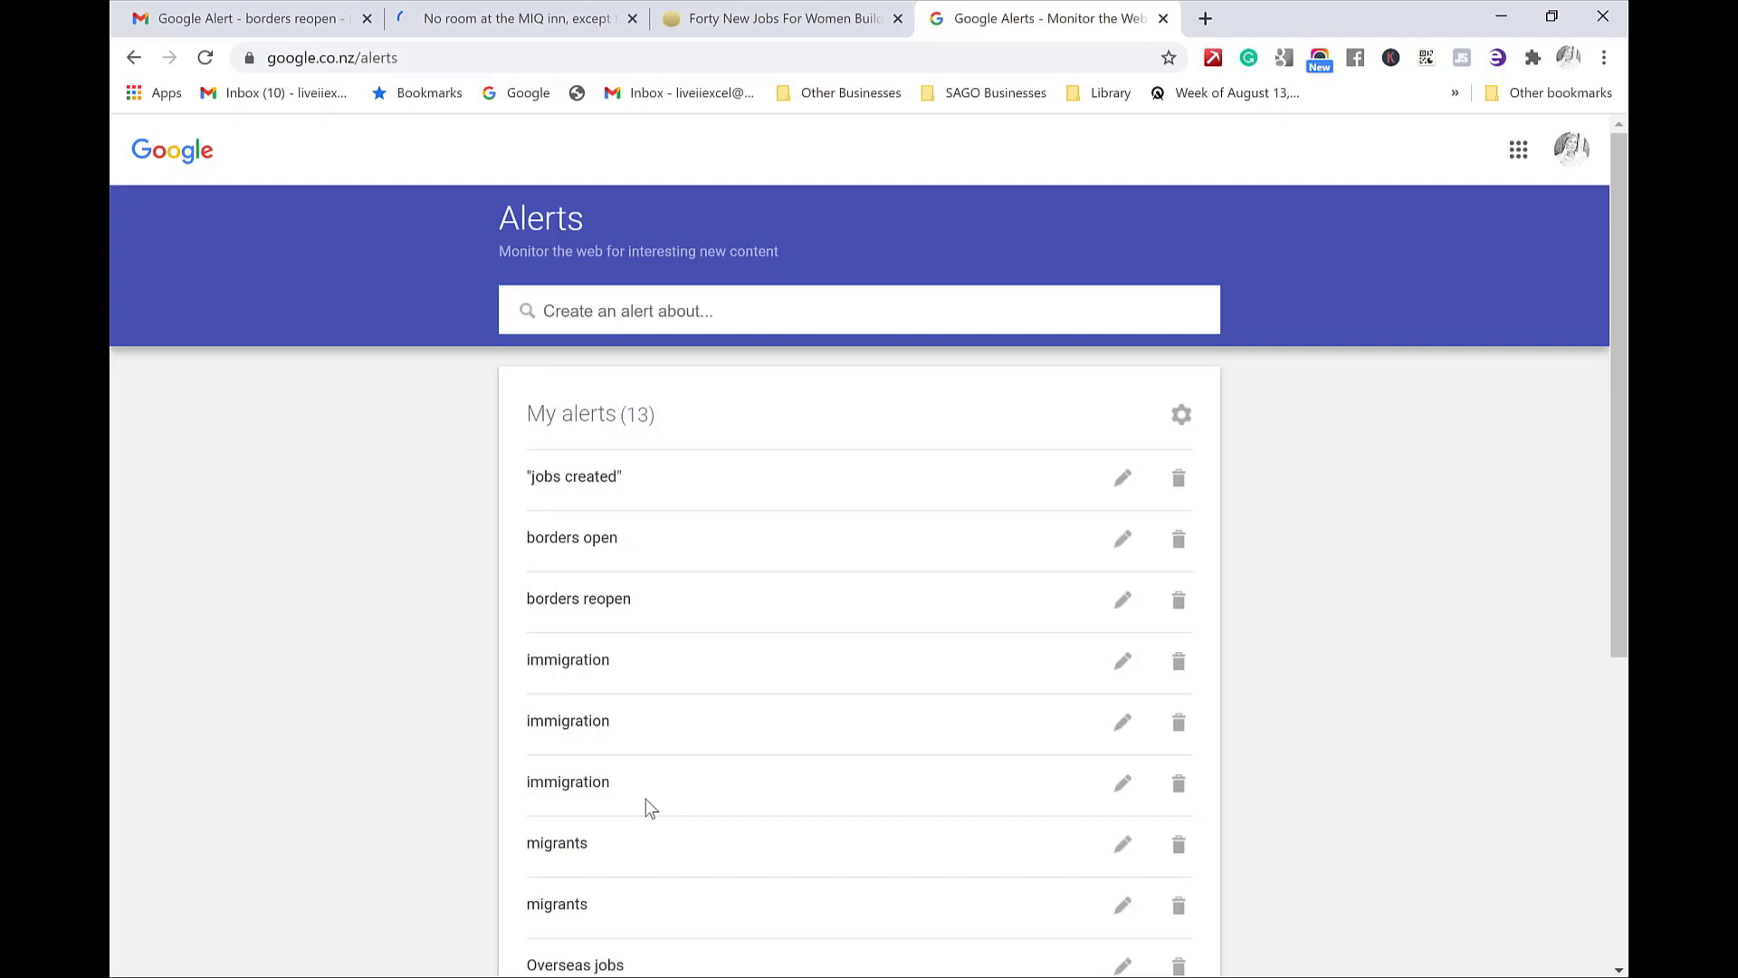
{"action": "scroll", "coordinate": [584, 462], "scroll_direction": "down", "scroll_amount": 3}
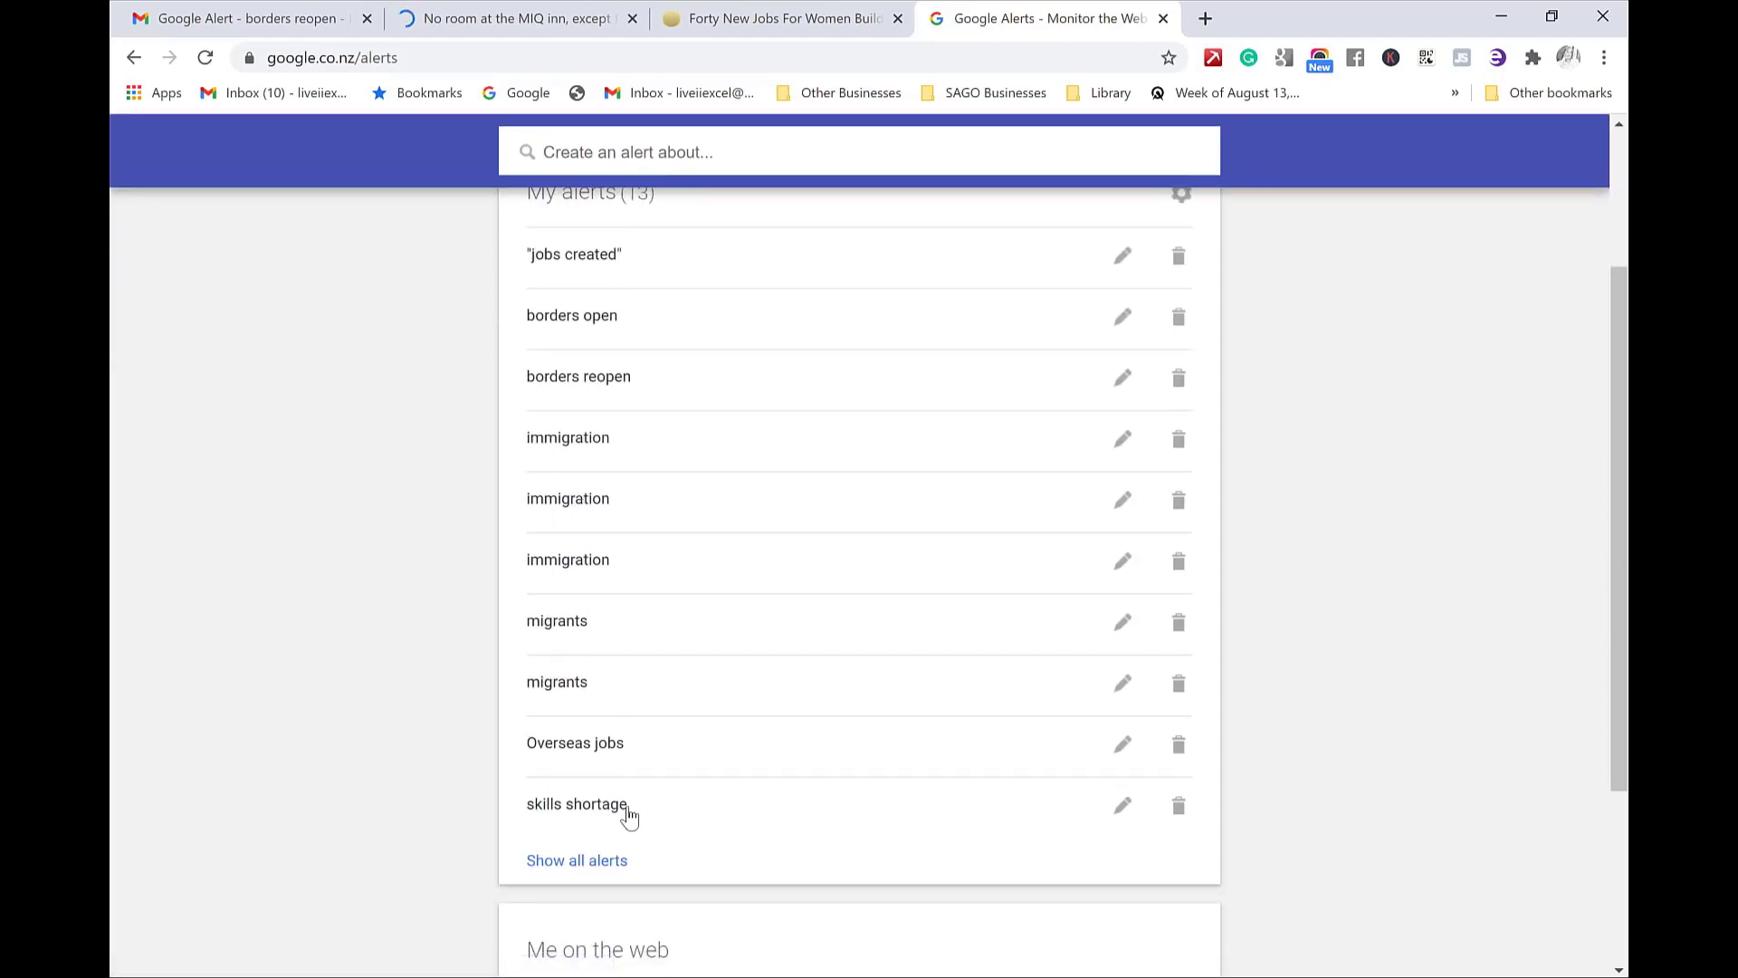
{"action": "scroll", "coordinate": [626, 808], "scroll_direction": "up", "scroll_amount": 3}
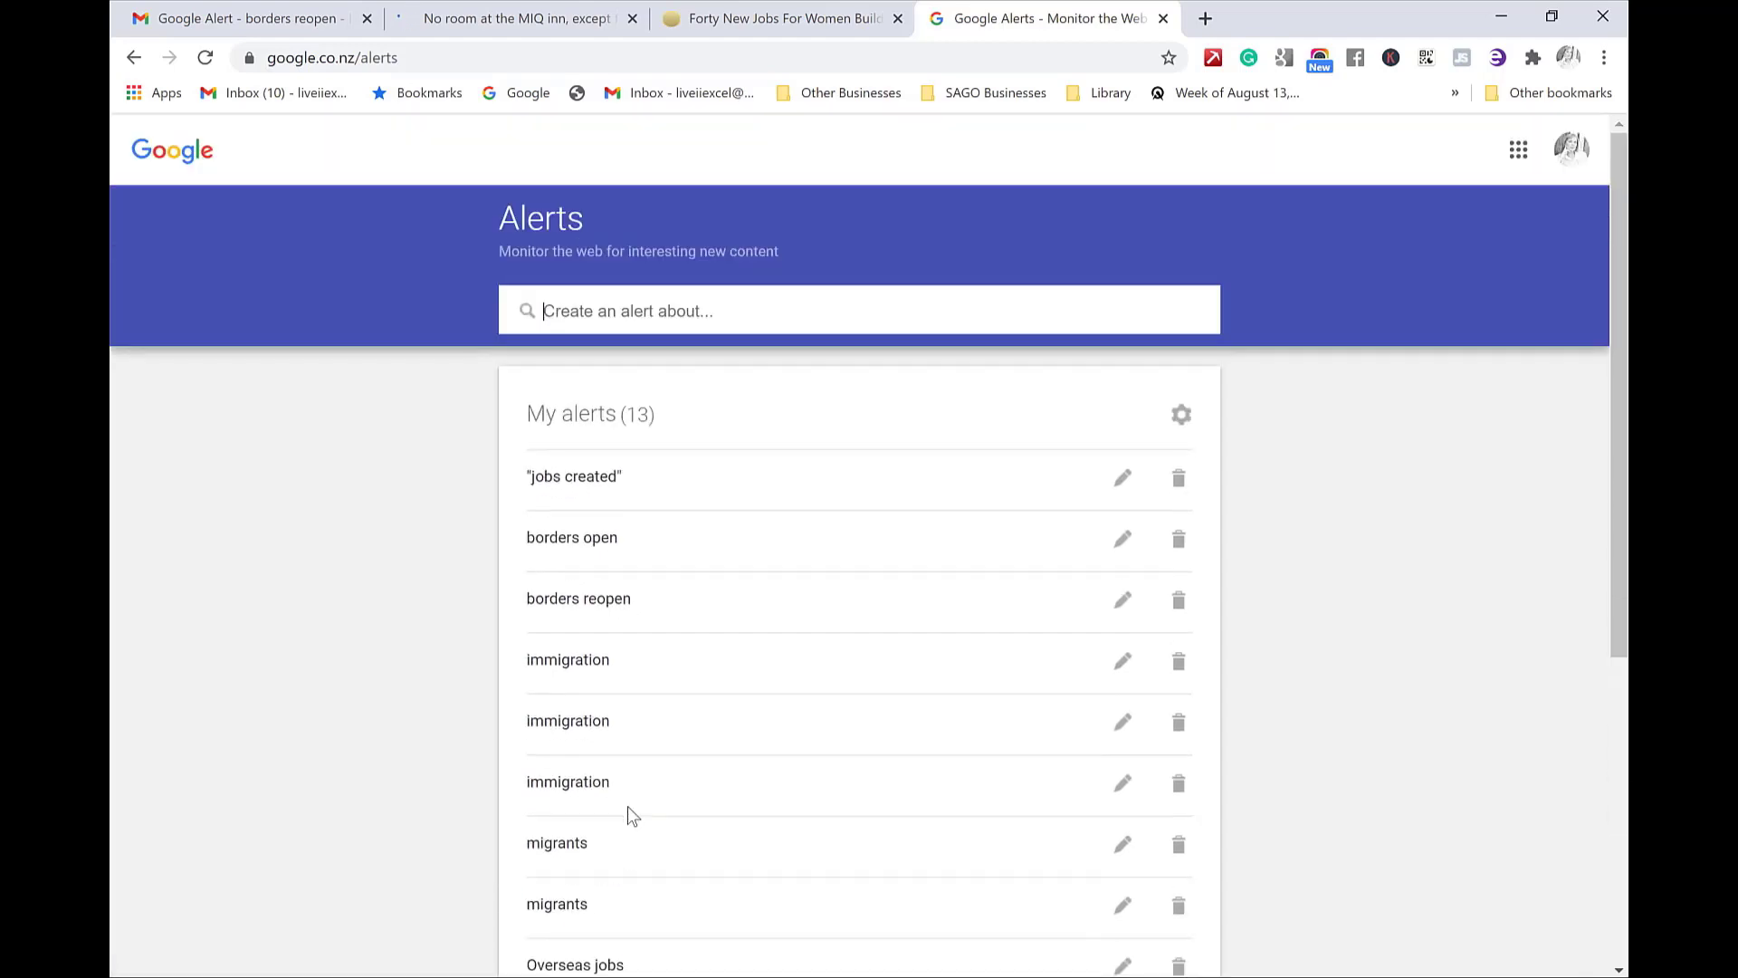
- Create a 'construction' alert with region Australia and only the best results
{"action": "left_click", "coordinate": [608, 311]}
{"action": "type", "text": "construction"}
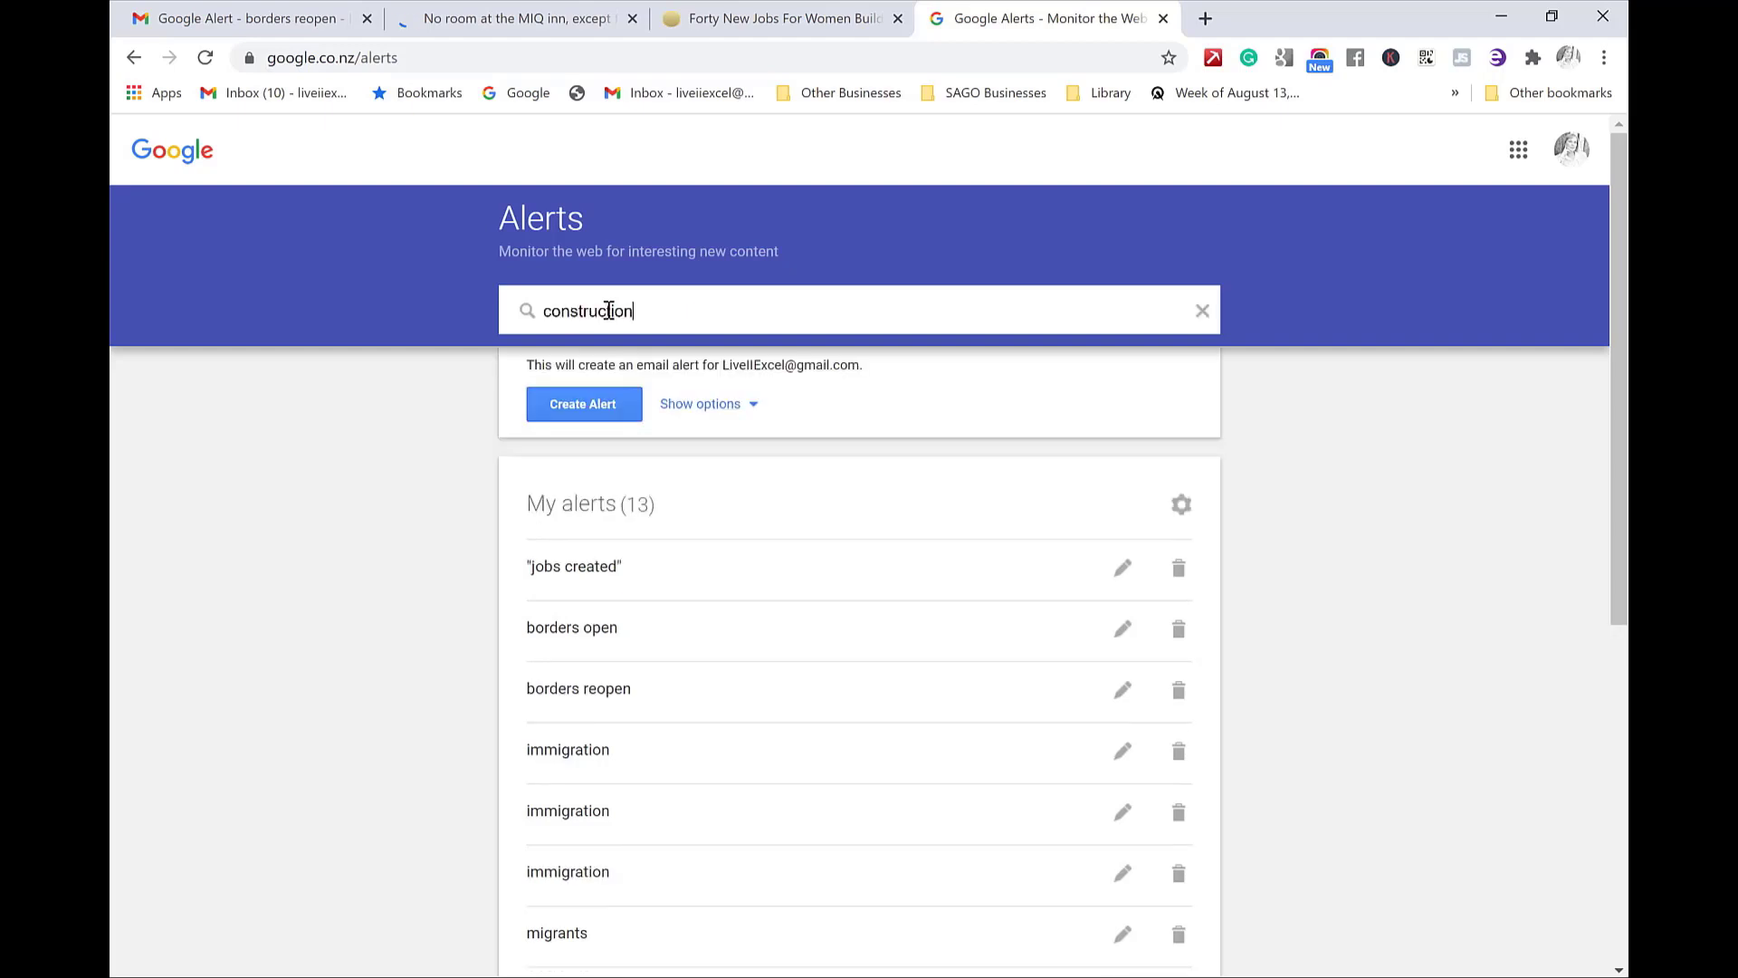
{"action": "left_click", "coordinate": [700, 405]}
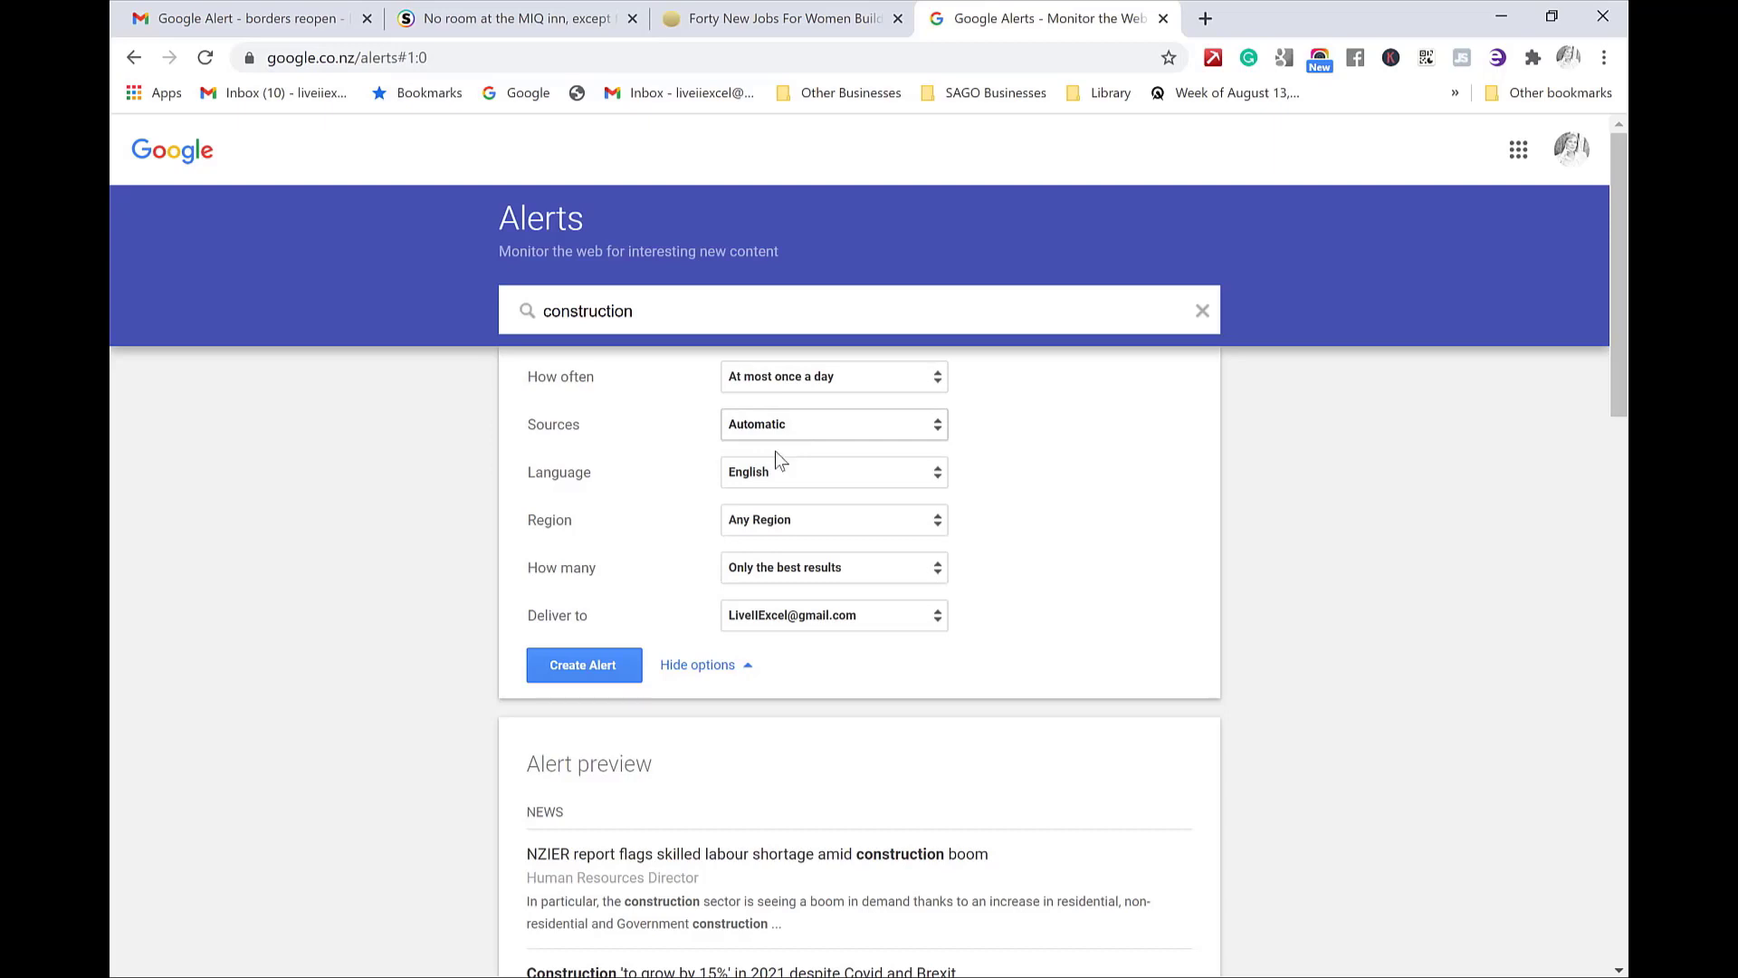
{"action": "left_click", "coordinate": [797, 523]}
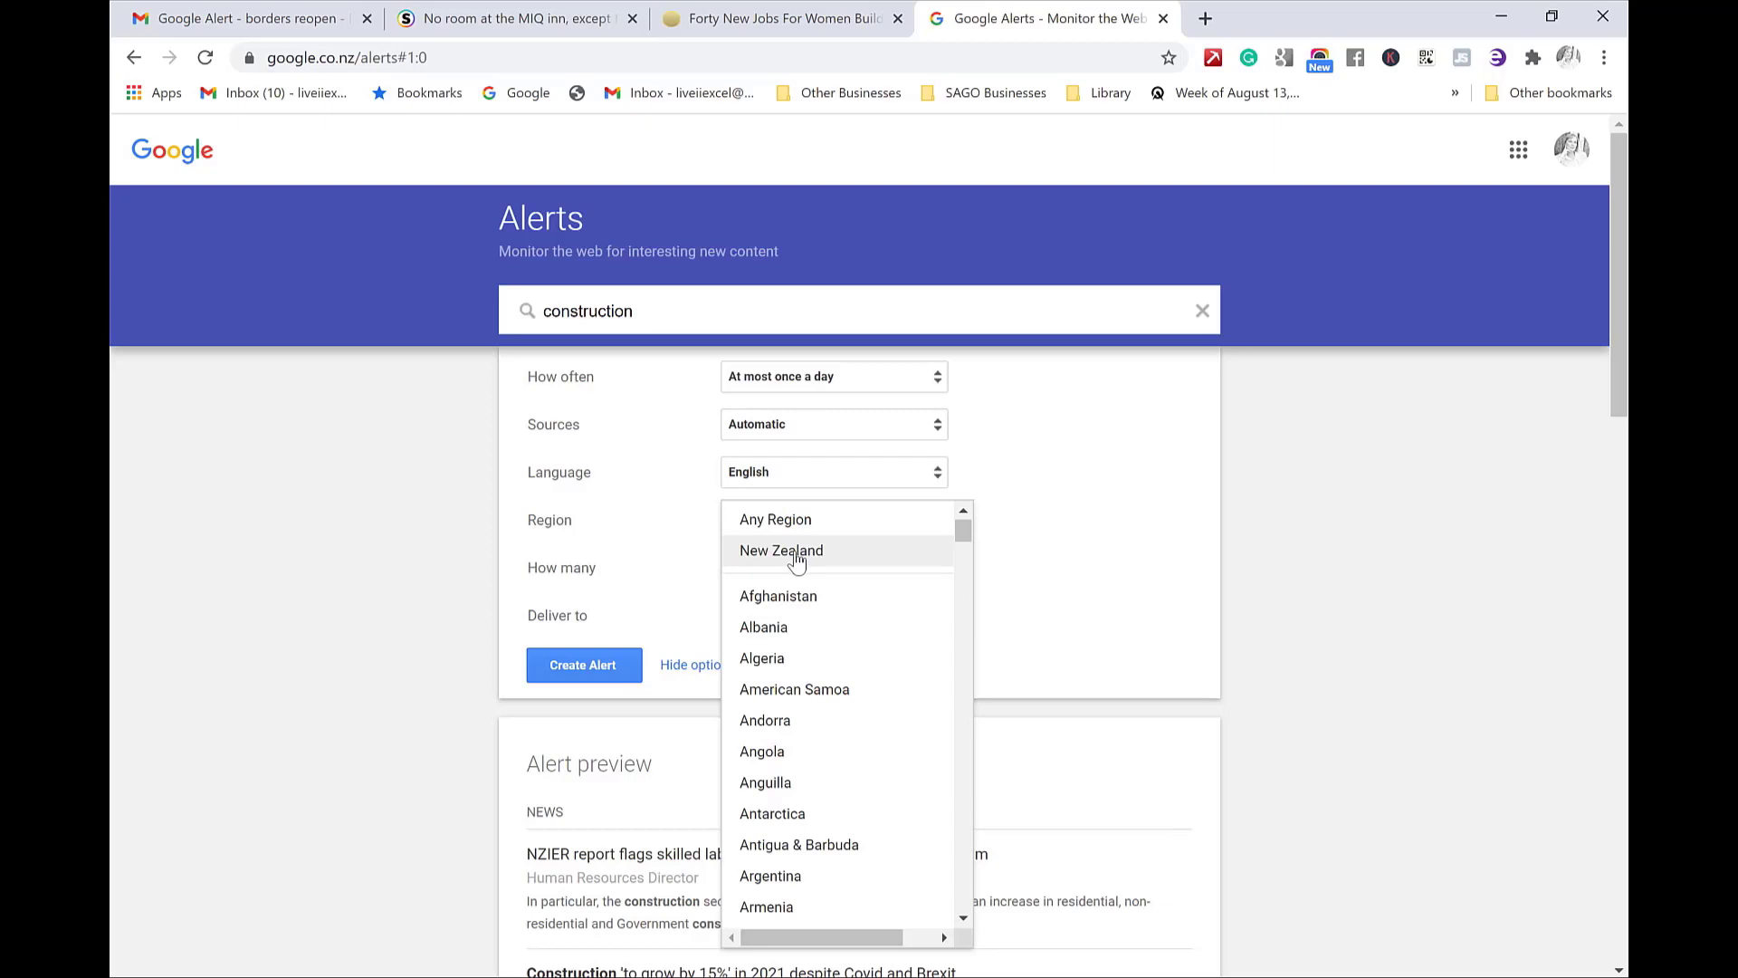
{"action": "scroll", "coordinate": [788, 706], "scroll_direction": "down", "scroll_amount": 5}
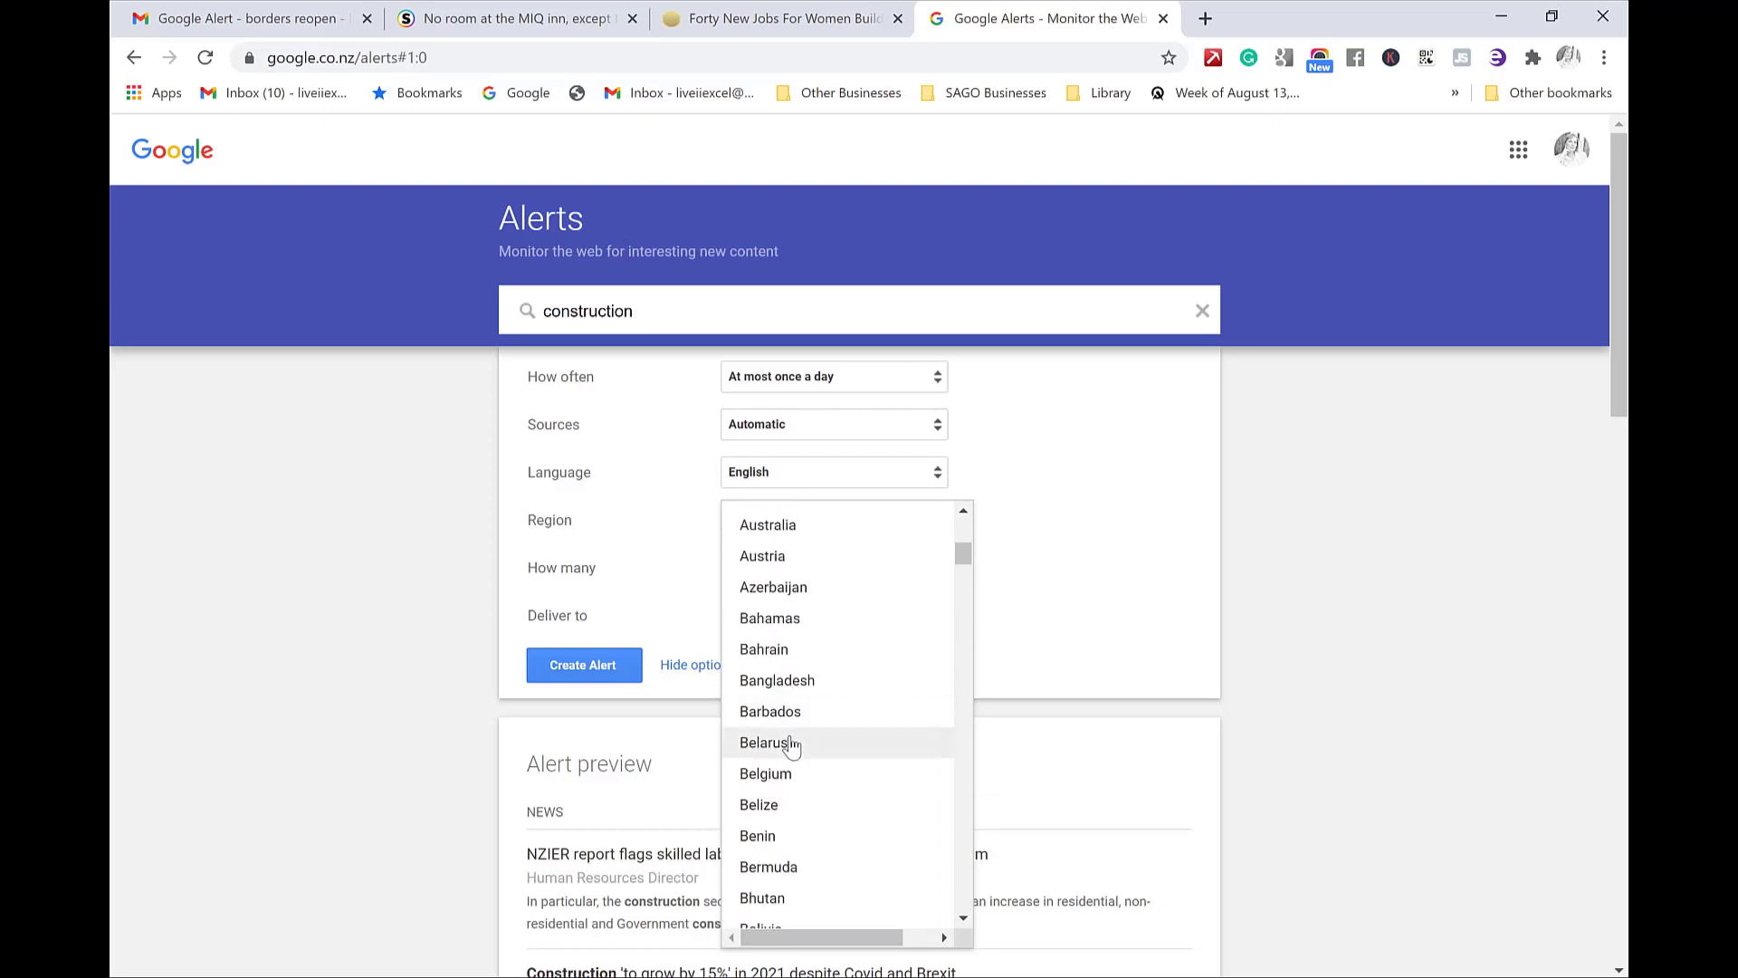
{"action": "left_click", "coordinate": [784, 527]}
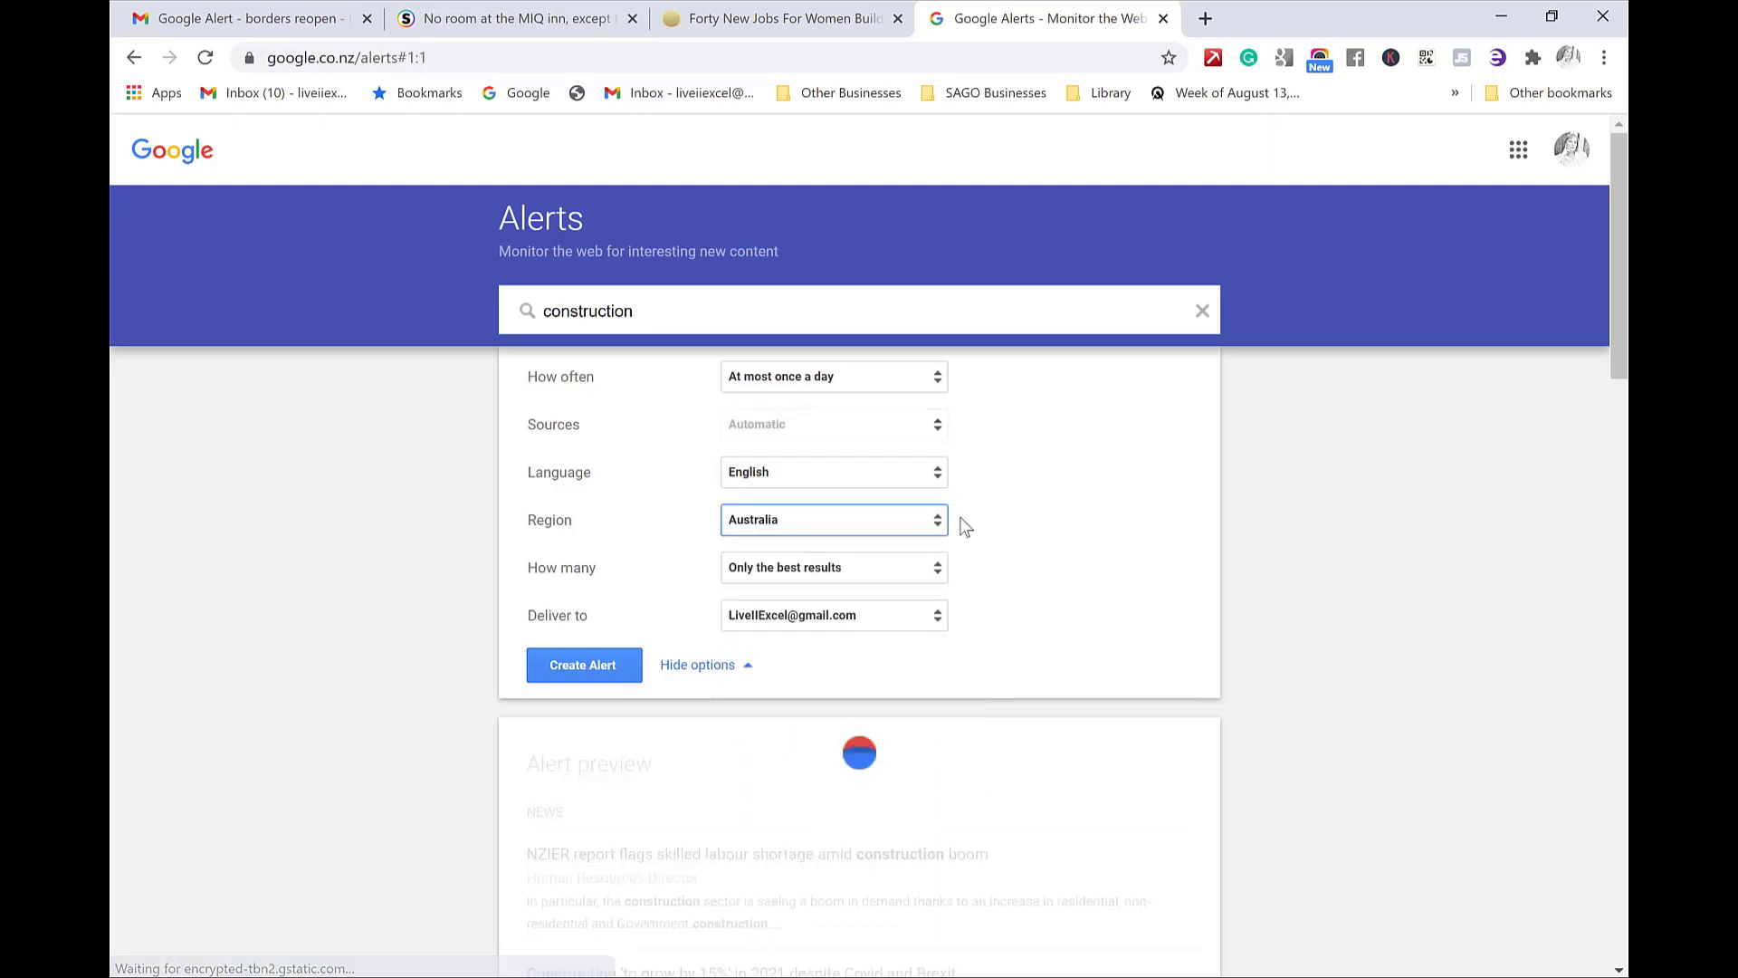
{"action": "left_click", "coordinate": [861, 566]}
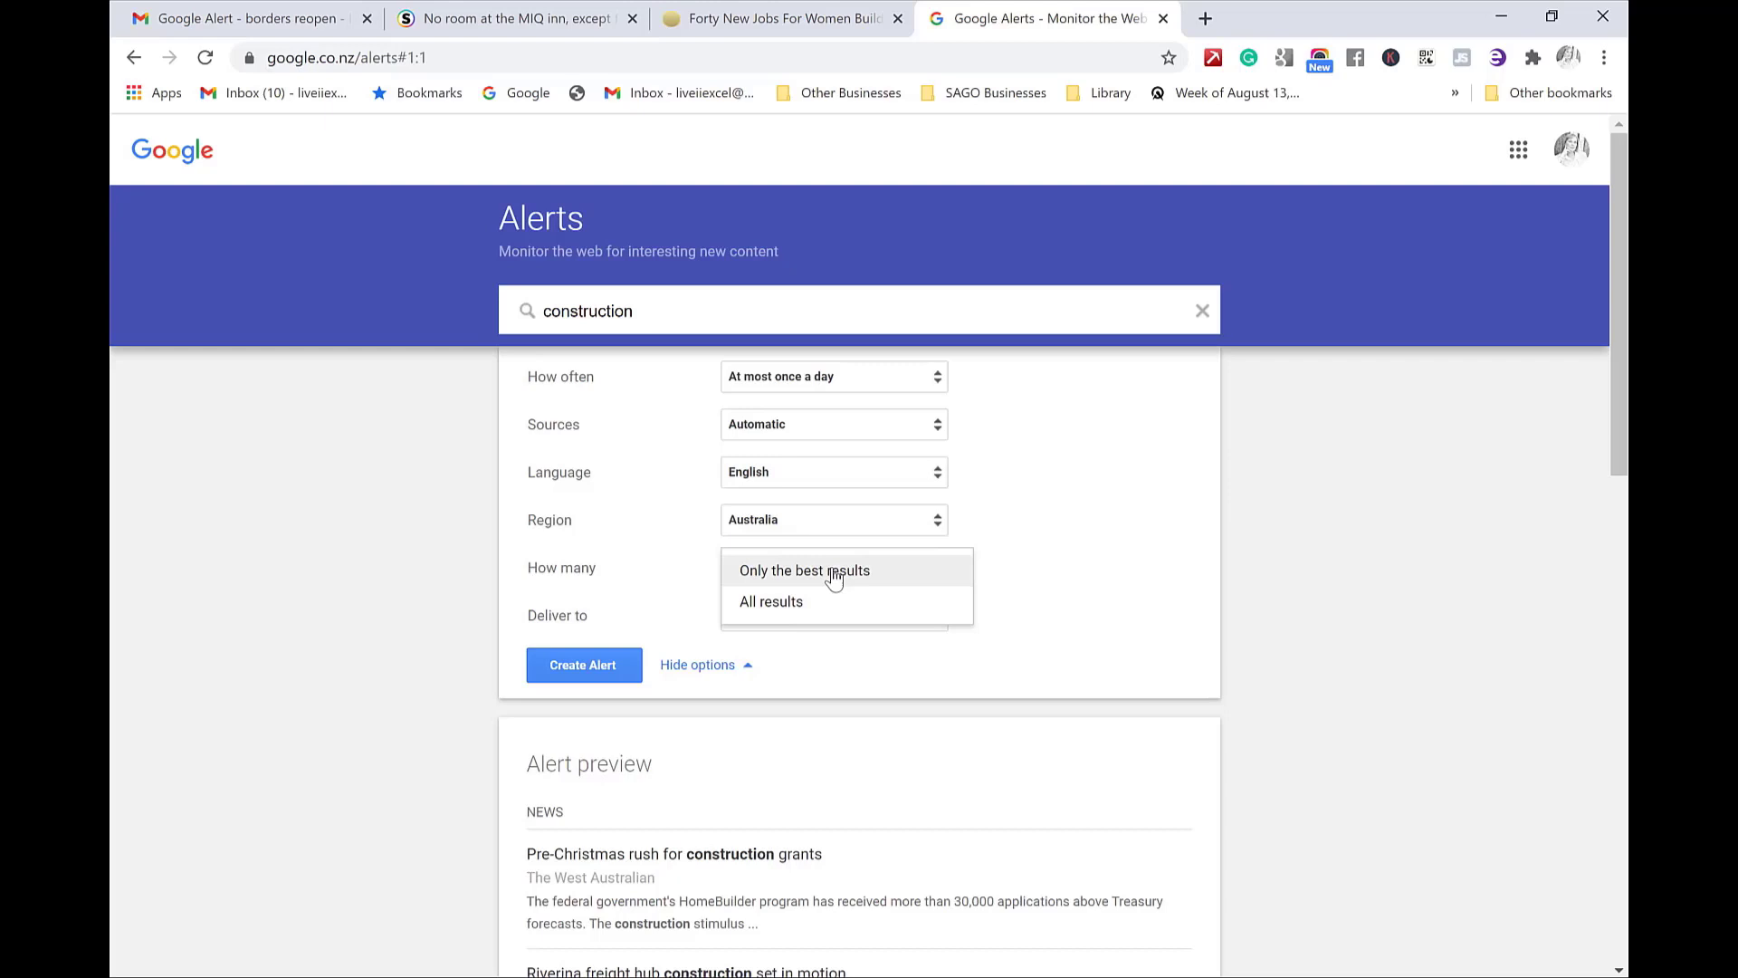
{"action": "left_click", "coordinate": [834, 578]}
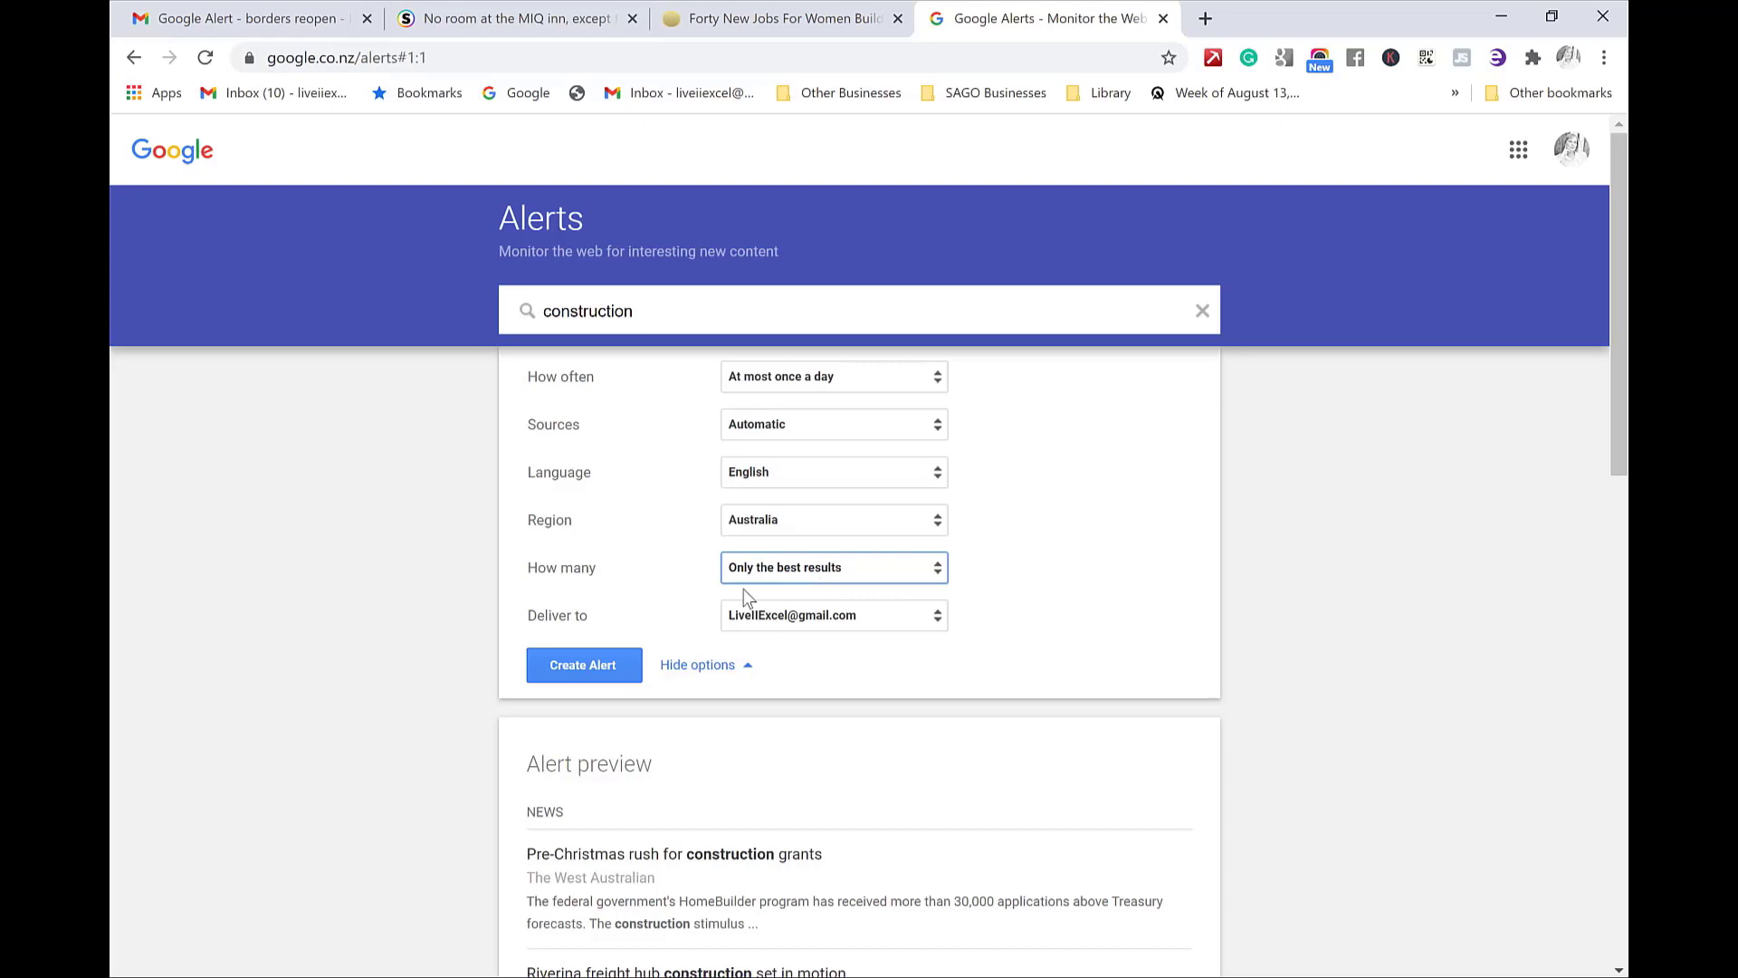
{"action": "left_click", "coordinate": [605, 665]}
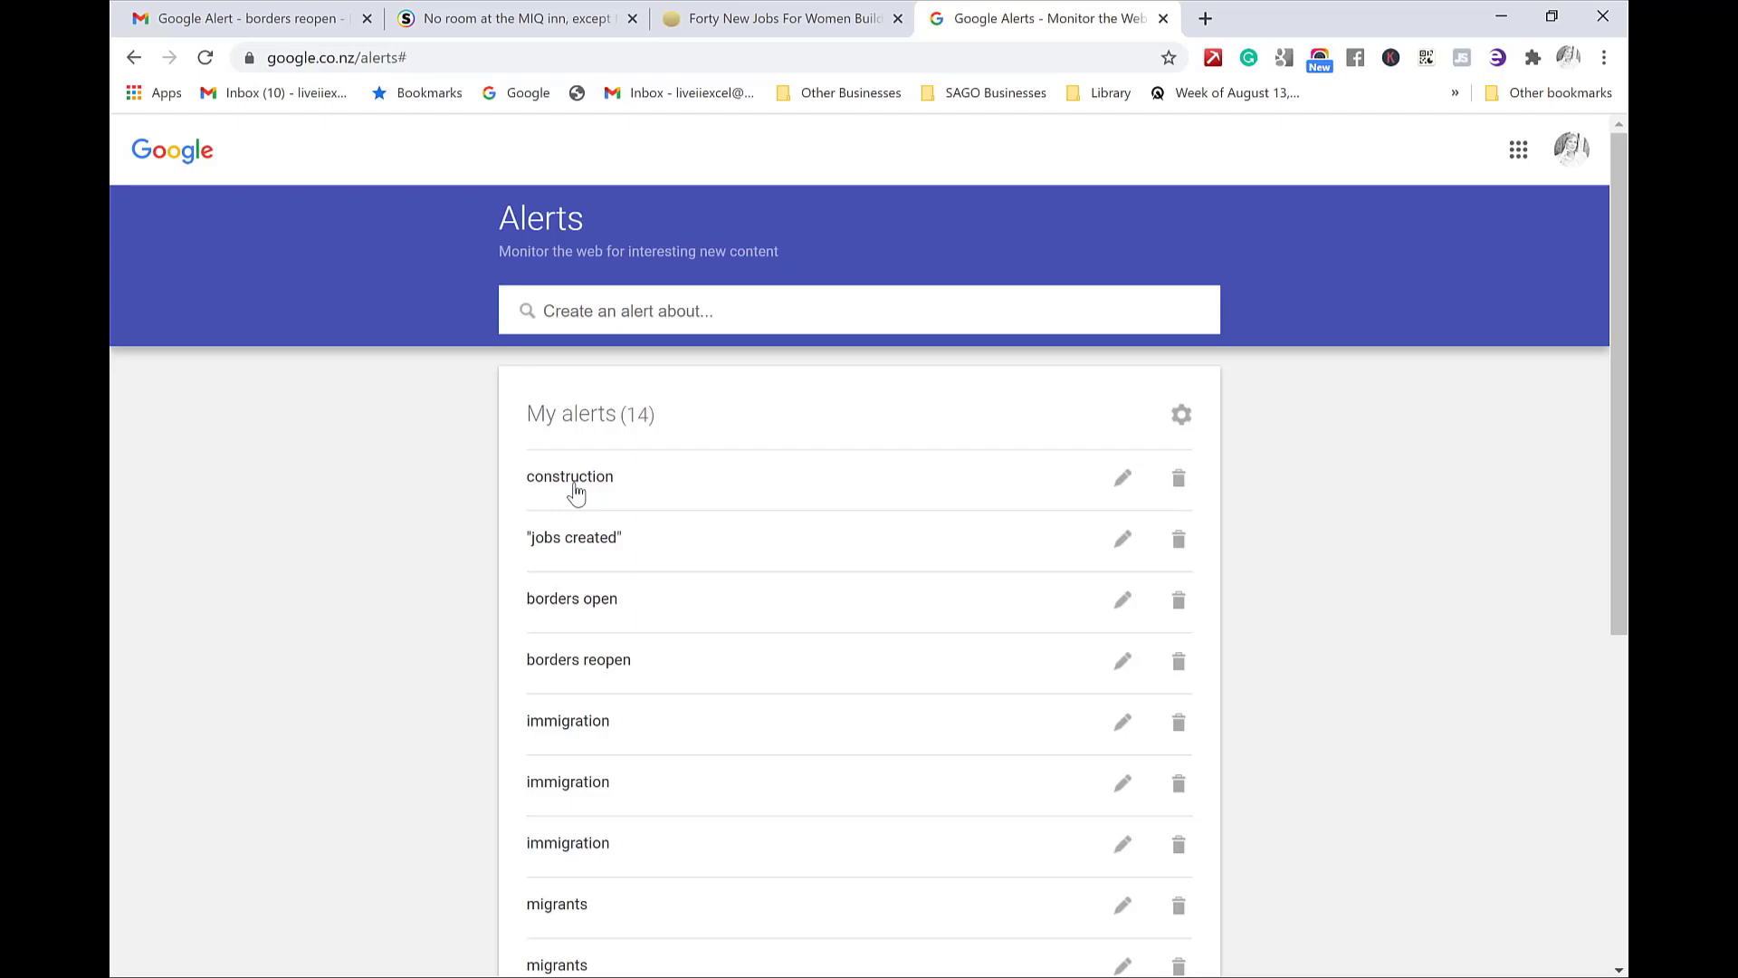
{"action": "left_click", "coordinate": [245, 18]}
{"action": "left_click", "coordinate": [218, 211]}
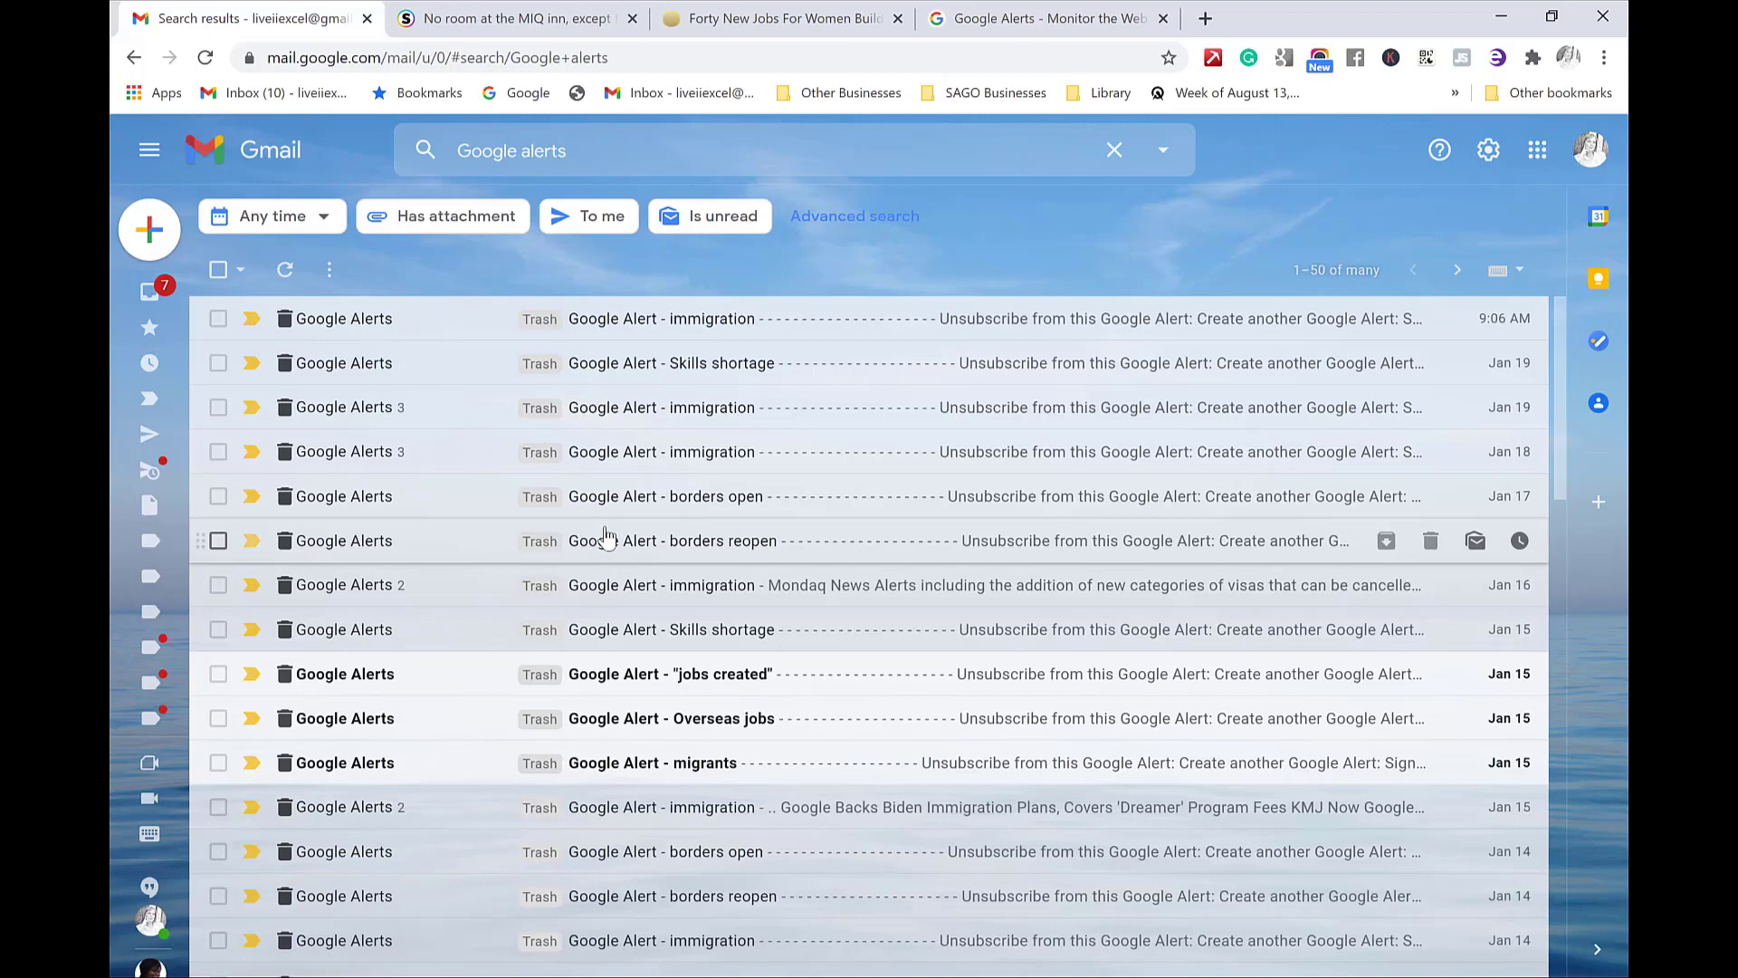
{"action": "left_click", "coordinate": [994, 27]}
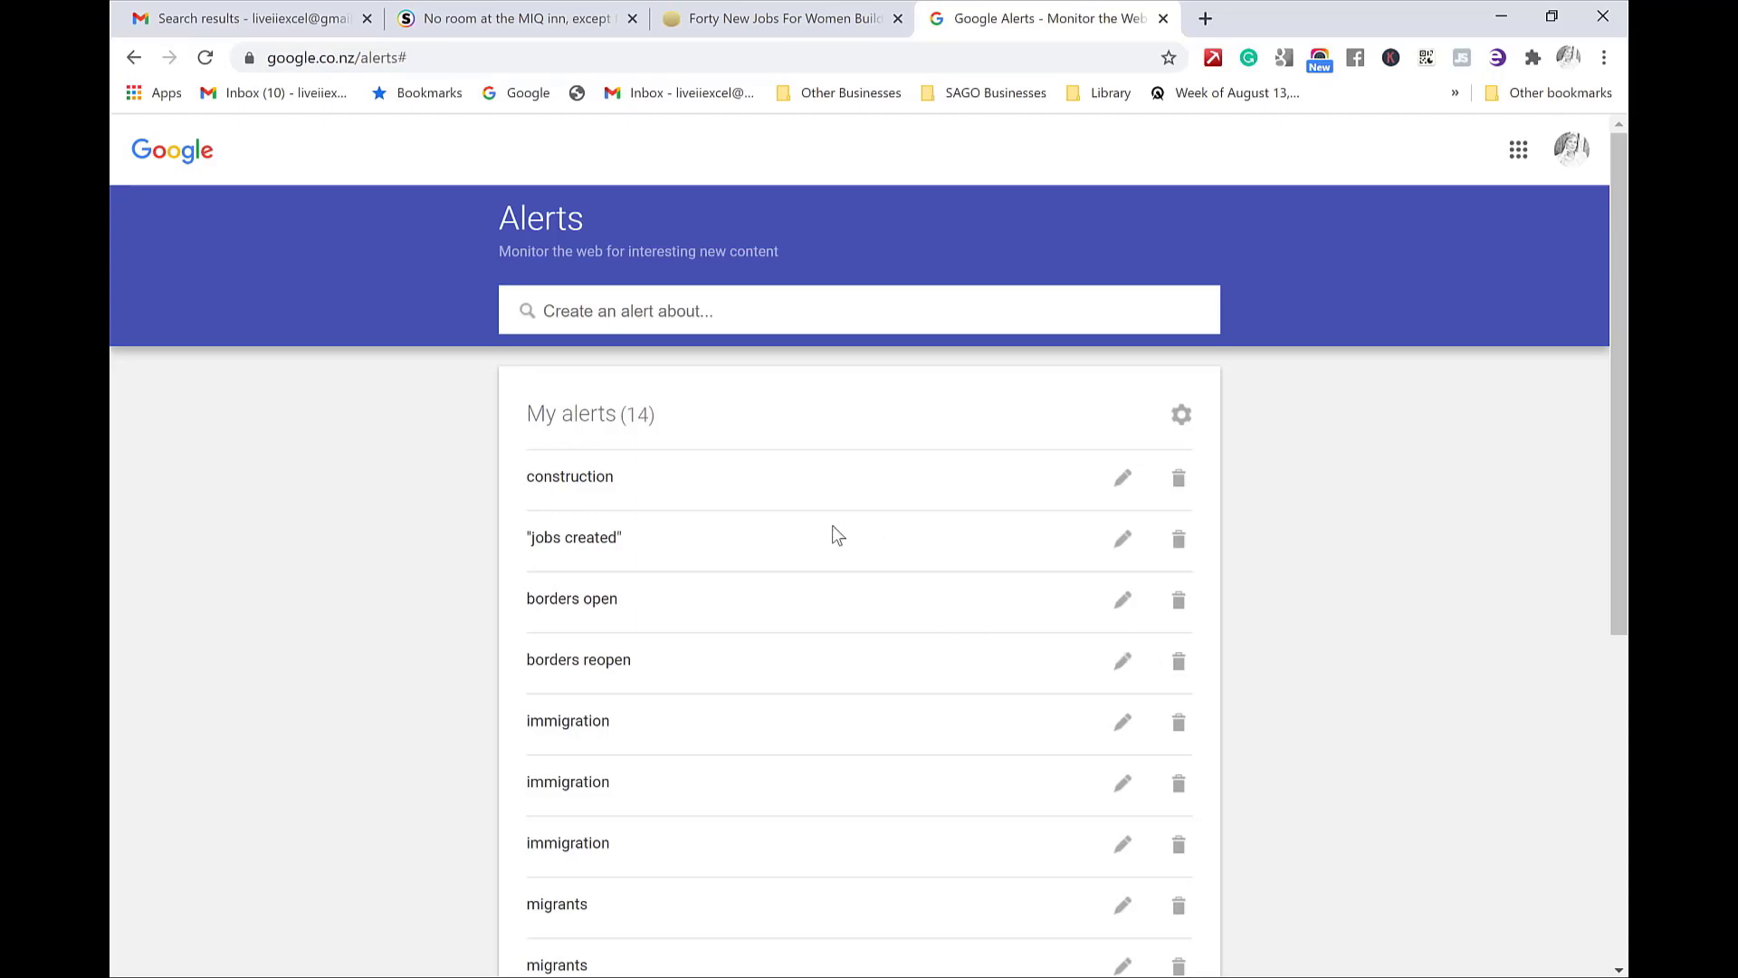
- Scroll through the Google Alerts emails in Gmail
{"action": "scroll", "coordinate": [833, 527], "scroll_direction": "down", "scroll_amount": 3}
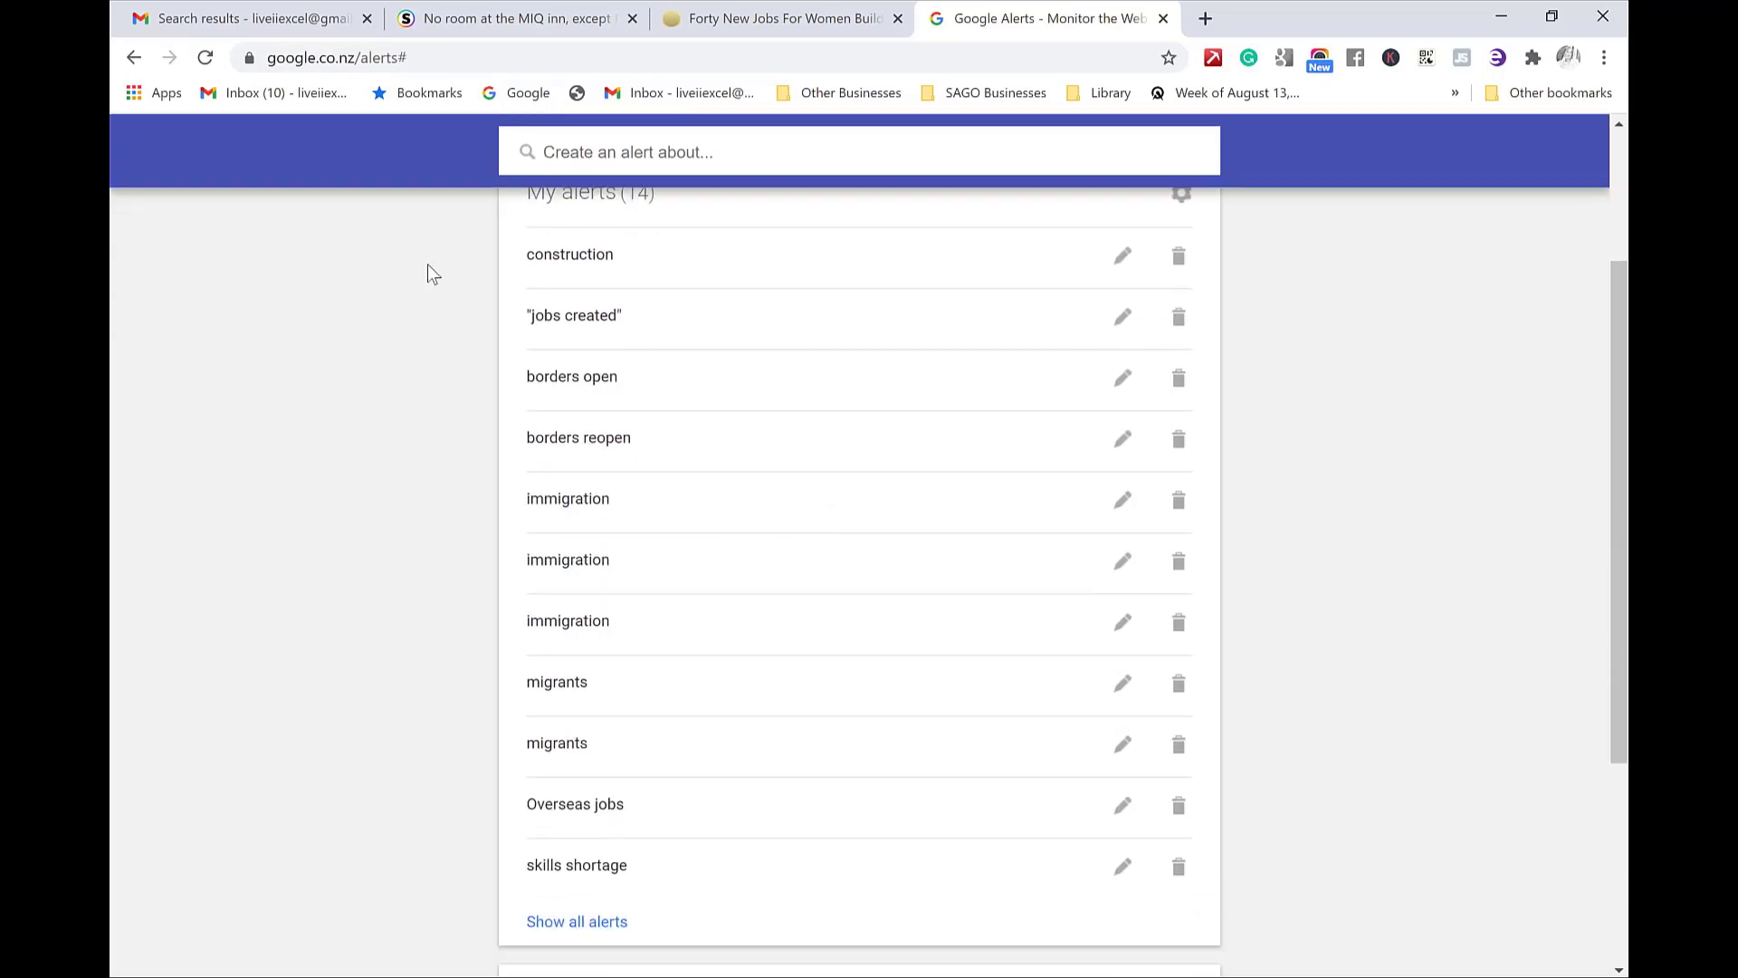
{"action": "left_click", "coordinate": [204, 33]}
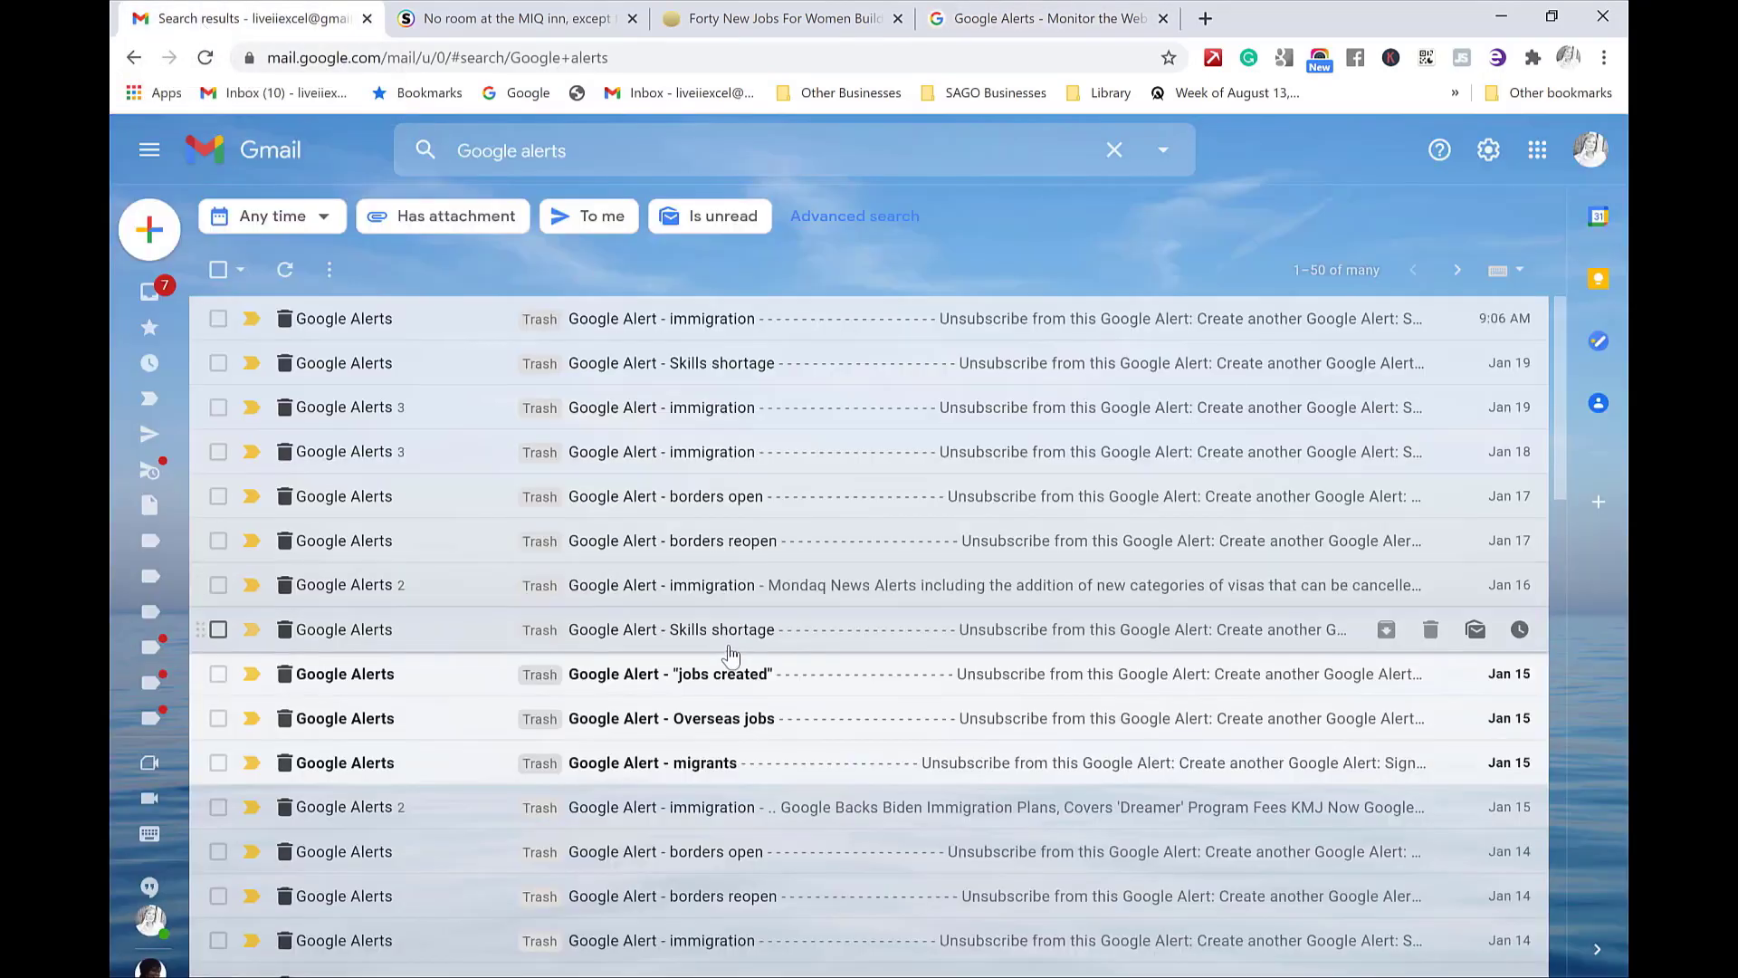
{"action": "scroll", "coordinate": [741, 688], "scroll_direction": "down", "scroll_amount": 2}
{"action": "scroll", "coordinate": [740, 710], "scroll_direction": "down", "scroll_amount": 3}
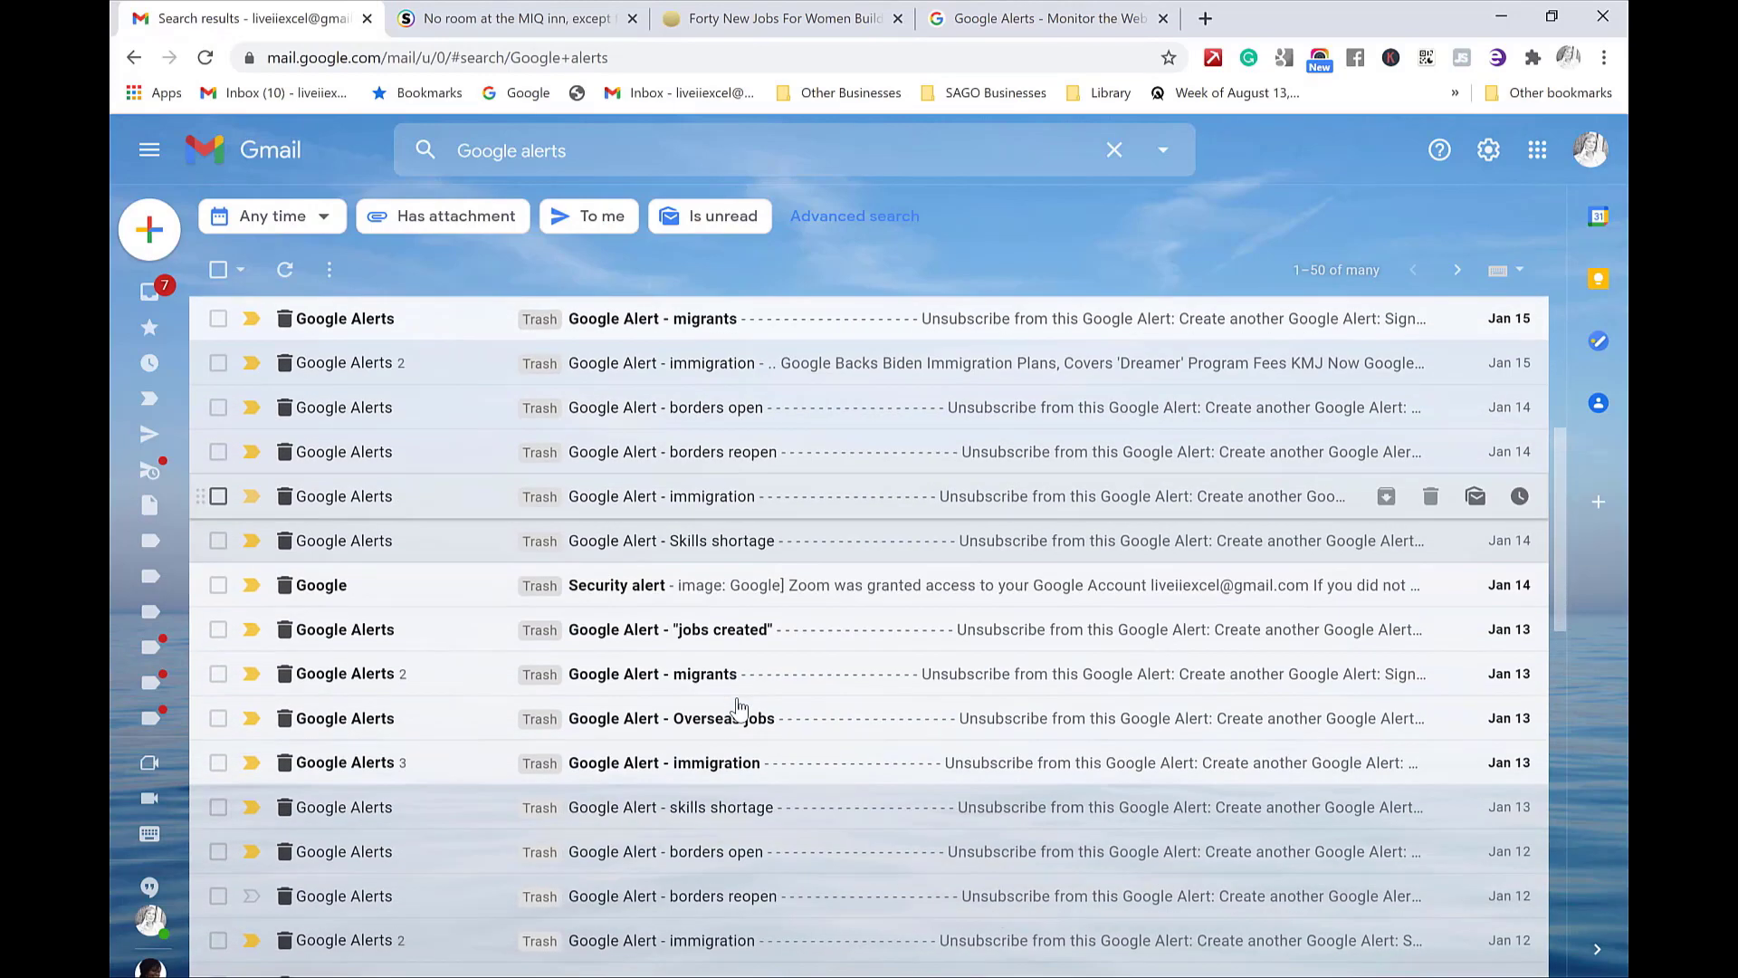
{"action": "scroll", "coordinate": [741, 711], "scroll_direction": "down", "scroll_amount": 3}
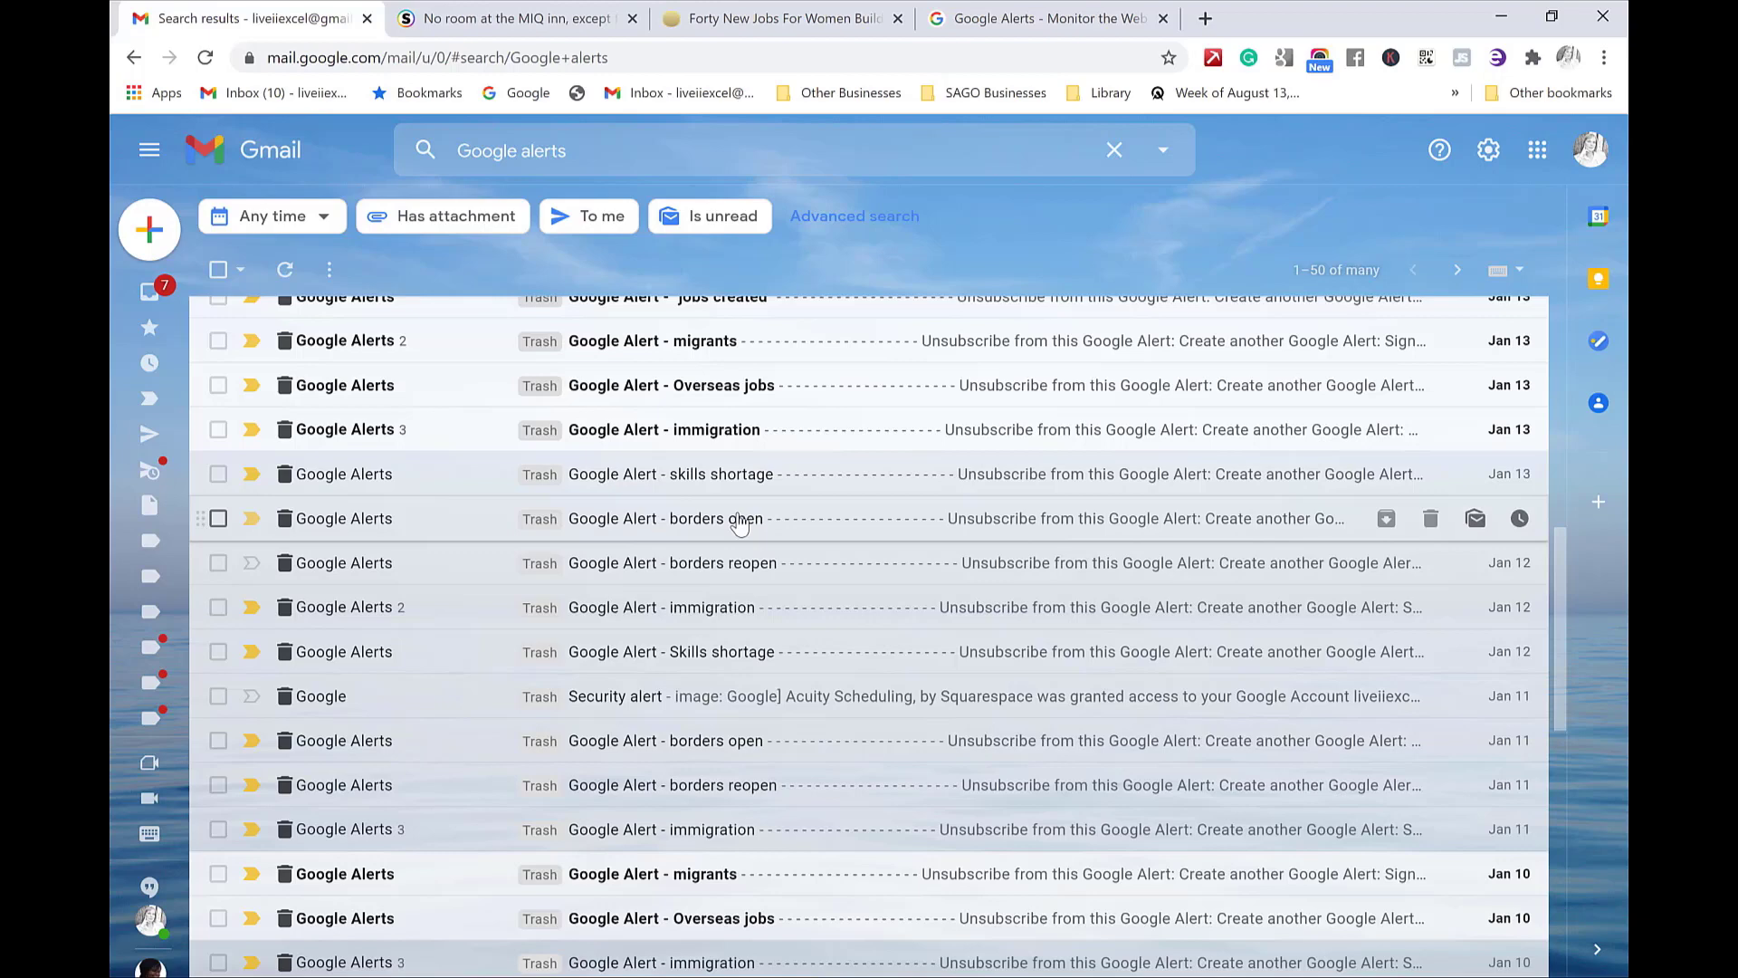
- Show all alerts and open the construction alert to confirm its Australia region setting
{"action": "left_click", "coordinate": [1062, 27]}
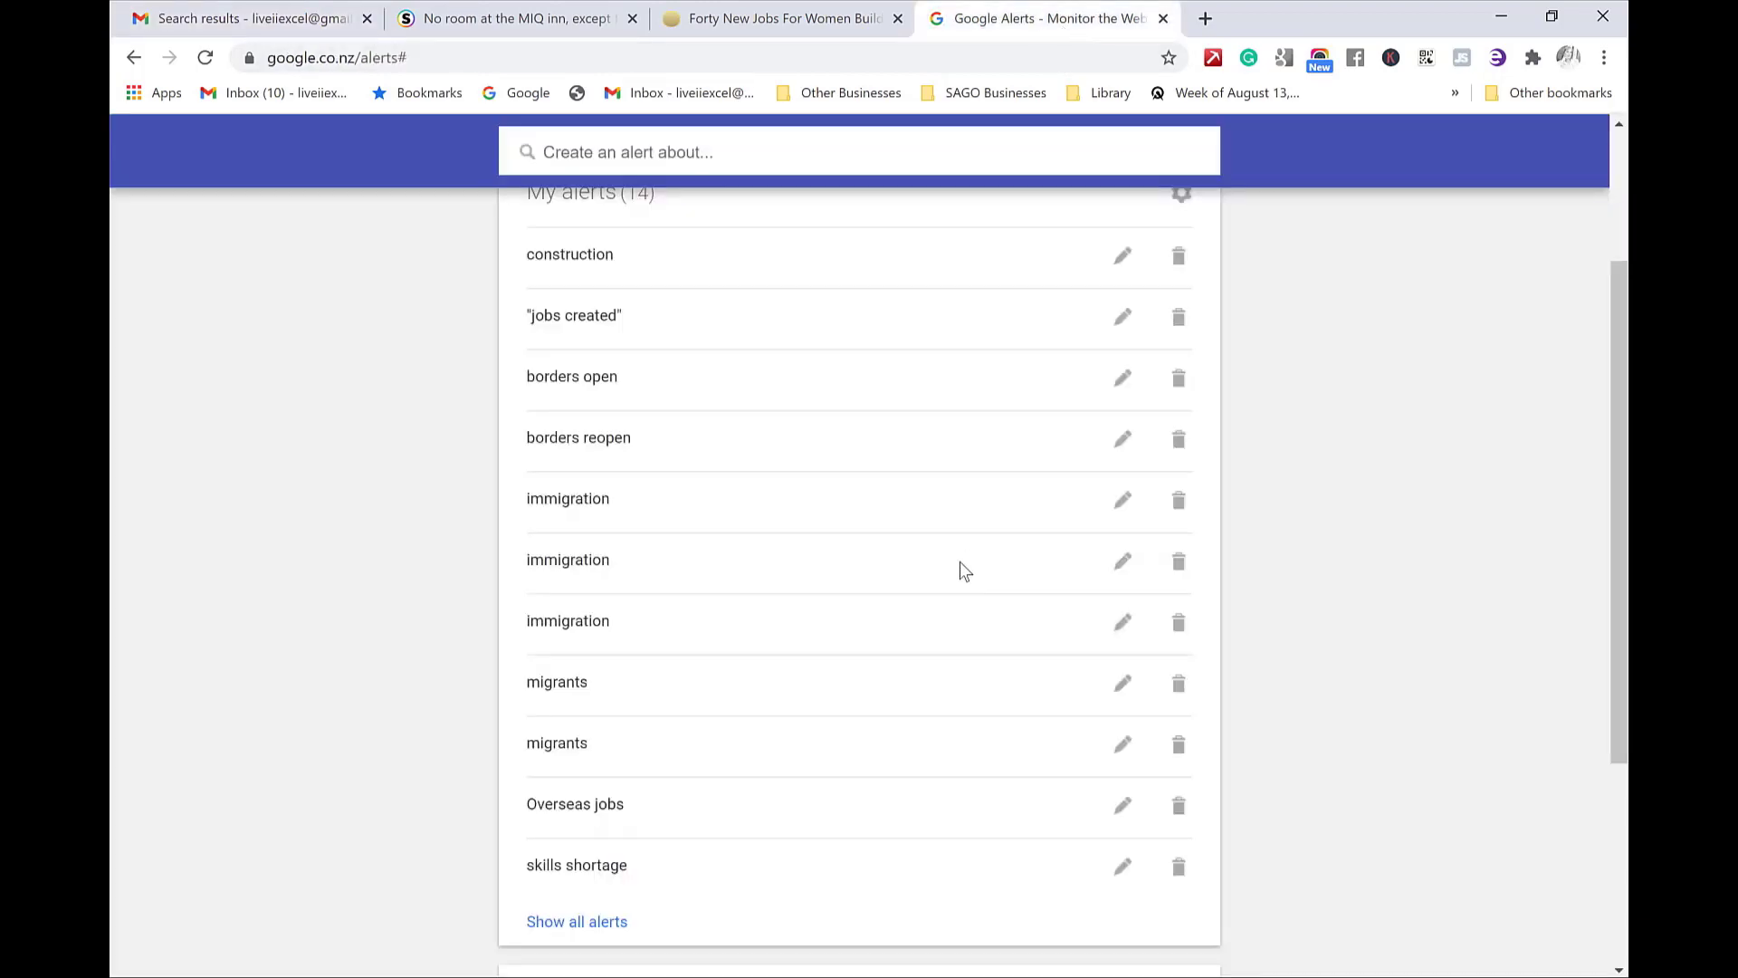
{"action": "scroll", "coordinate": [960, 561], "scroll_direction": "up", "scroll_amount": 3}
{"action": "scroll", "coordinate": [960, 561], "scroll_direction": "down", "scroll_amount": 6}
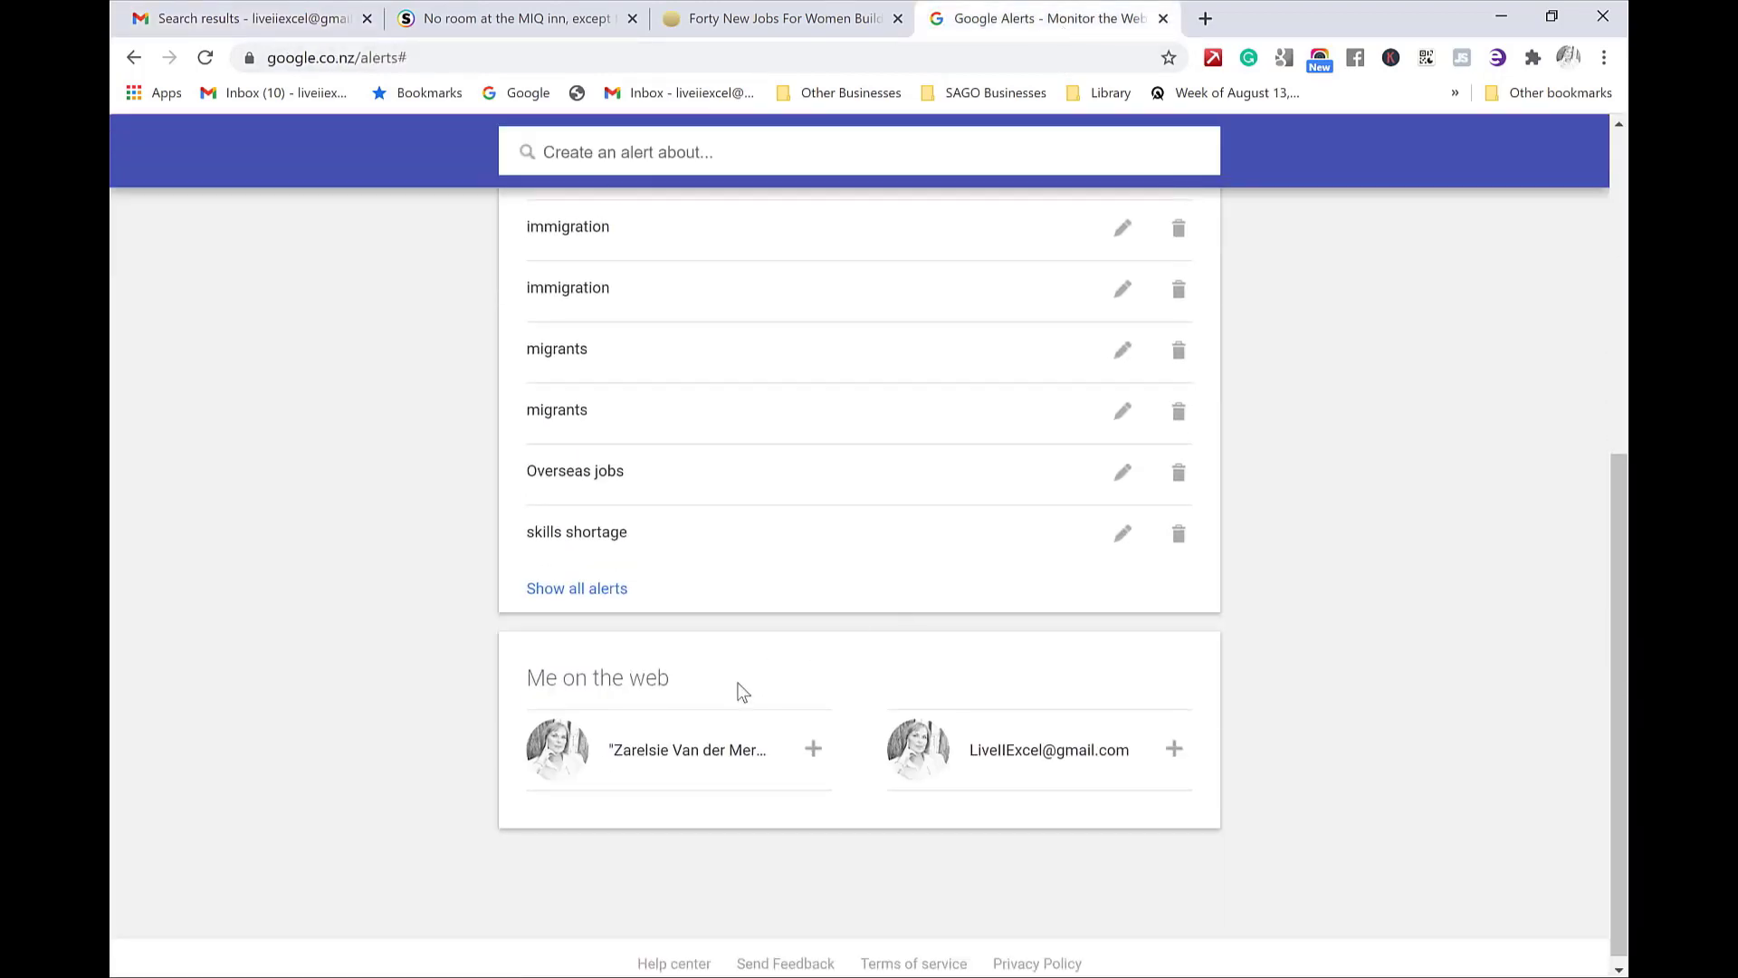
{"action": "left_click", "coordinate": [577, 596]}
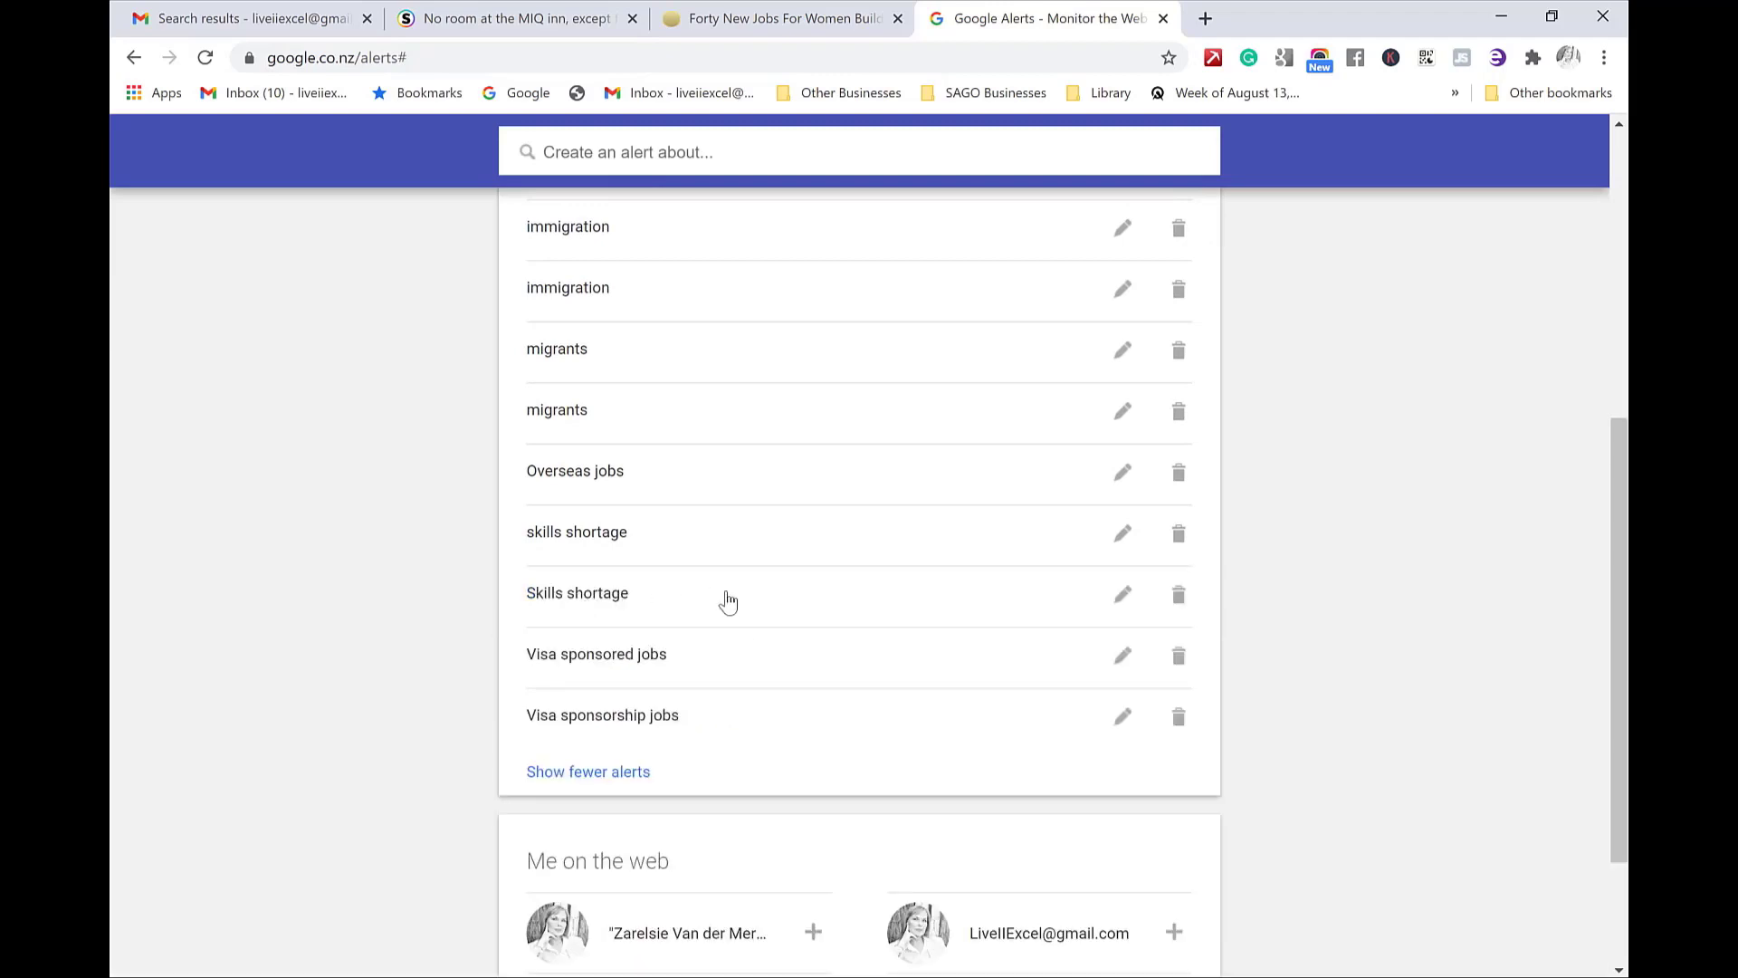
{"action": "scroll", "coordinate": [775, 721], "scroll_direction": "up", "scroll_amount": 2}
{"action": "scroll", "coordinate": [778, 720], "scroll_direction": "up", "scroll_amount": 5}
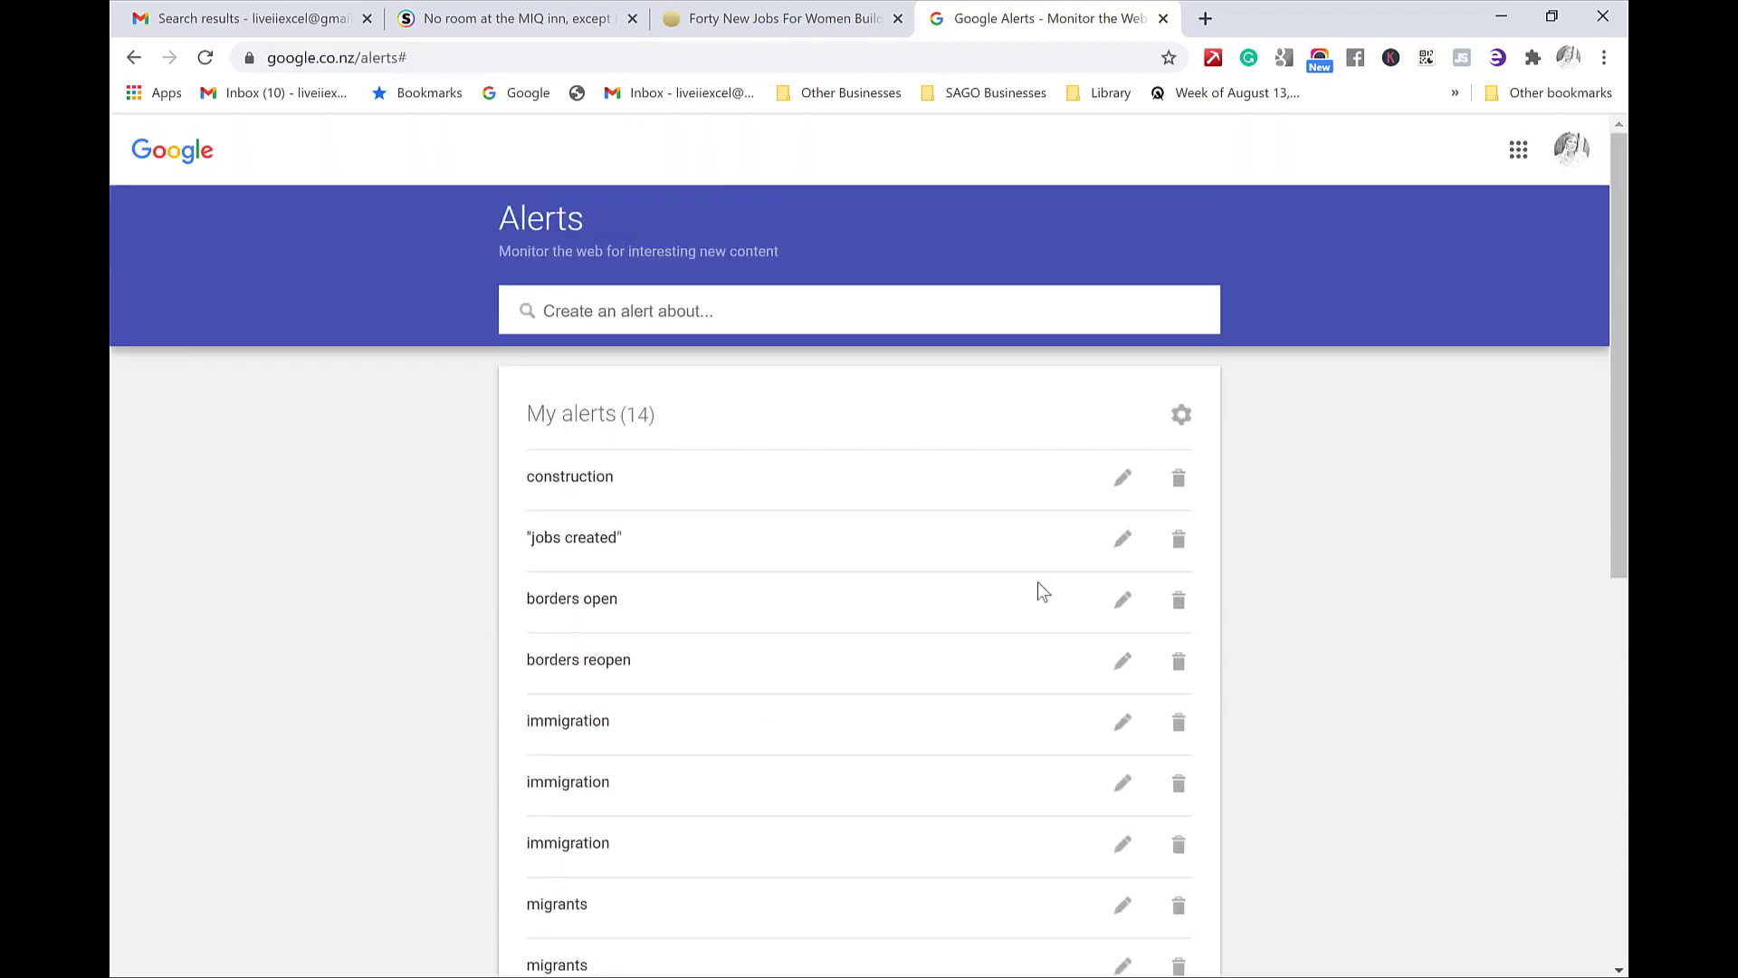
{"action": "left_click", "coordinate": [1121, 488]}
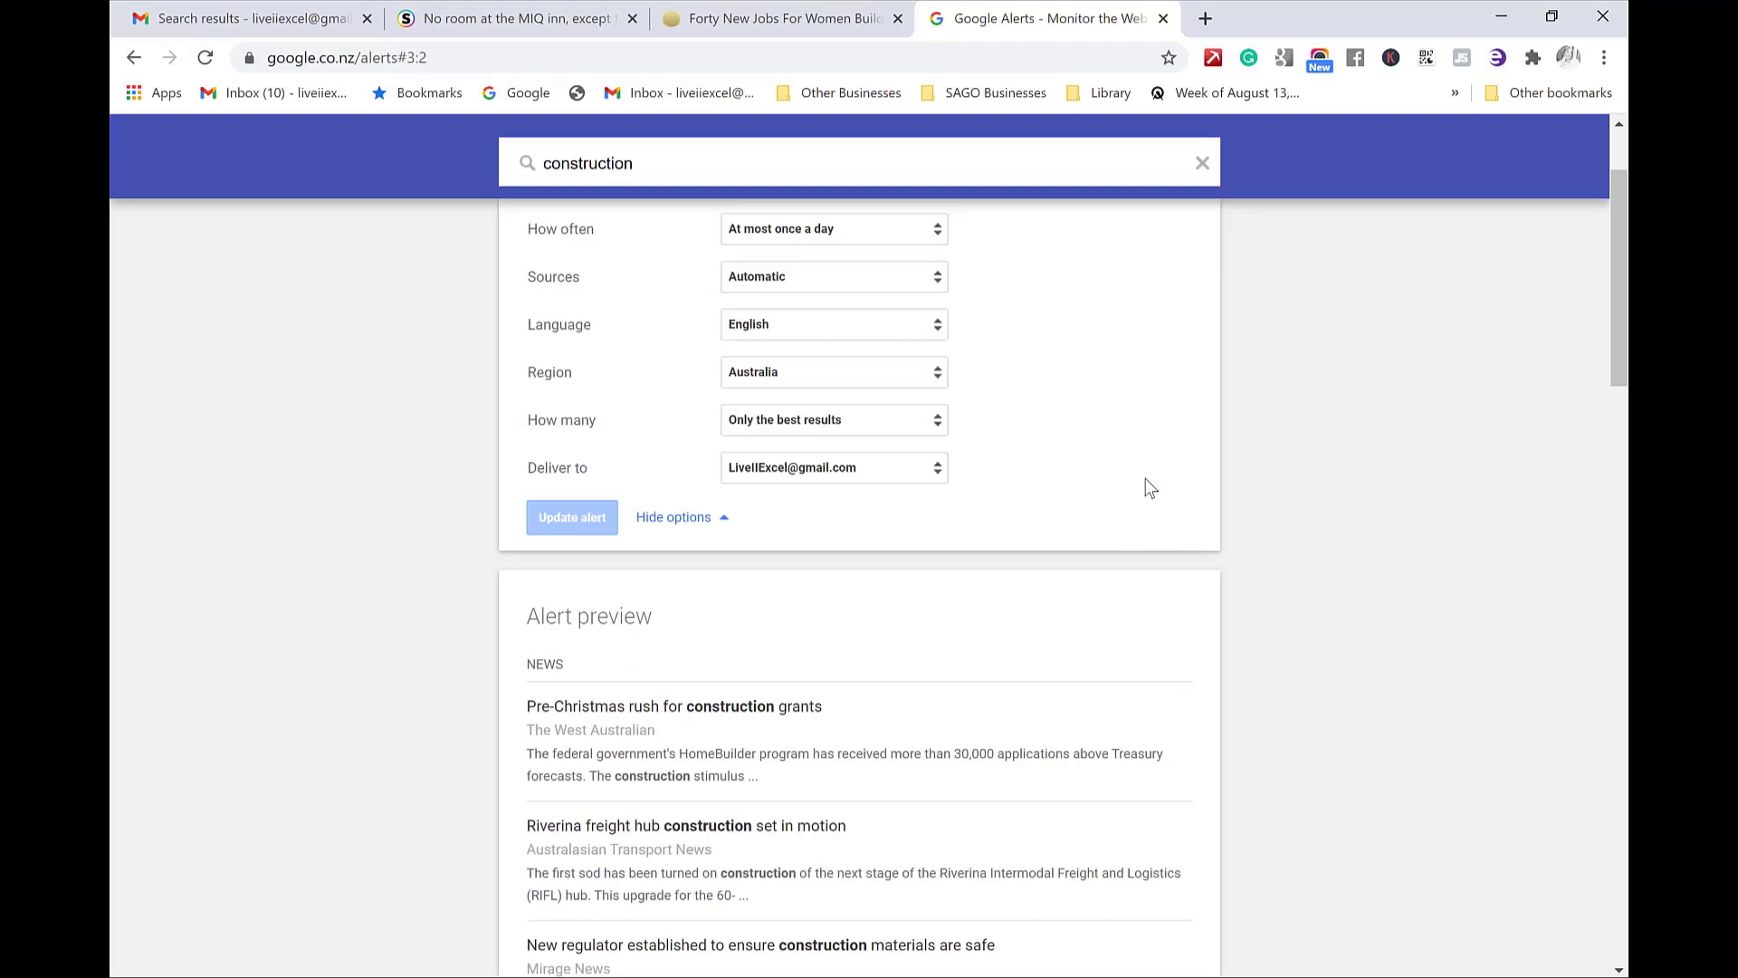